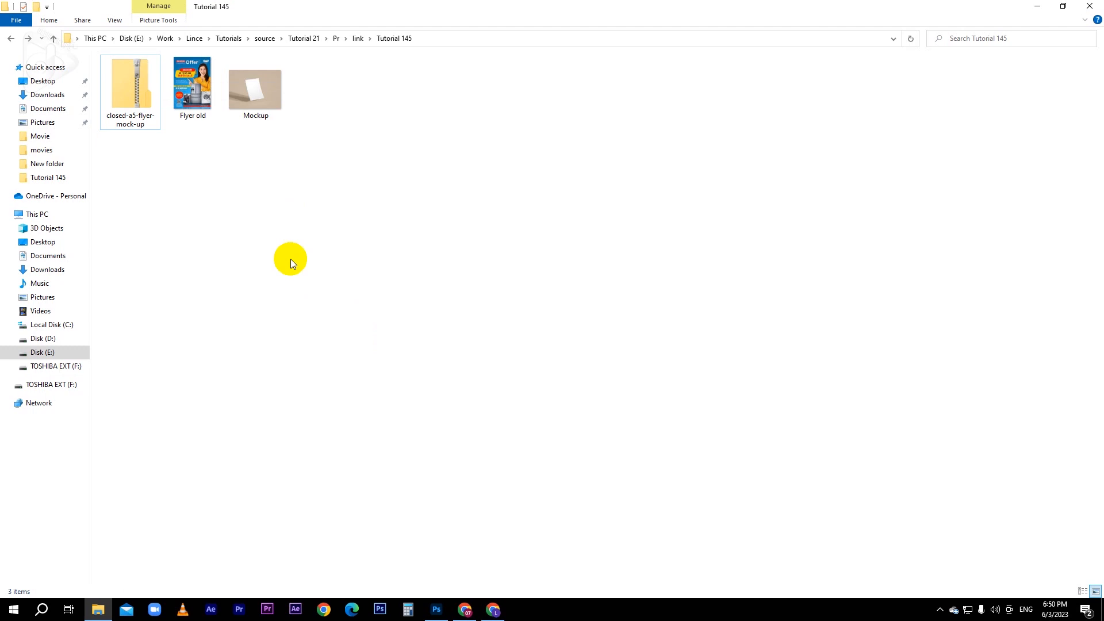
# Step: Extract the closed-a5-flyer-mock-up archive into its own folder, keeping the default destination path and options
pyautogui.rightClick(133, 84)
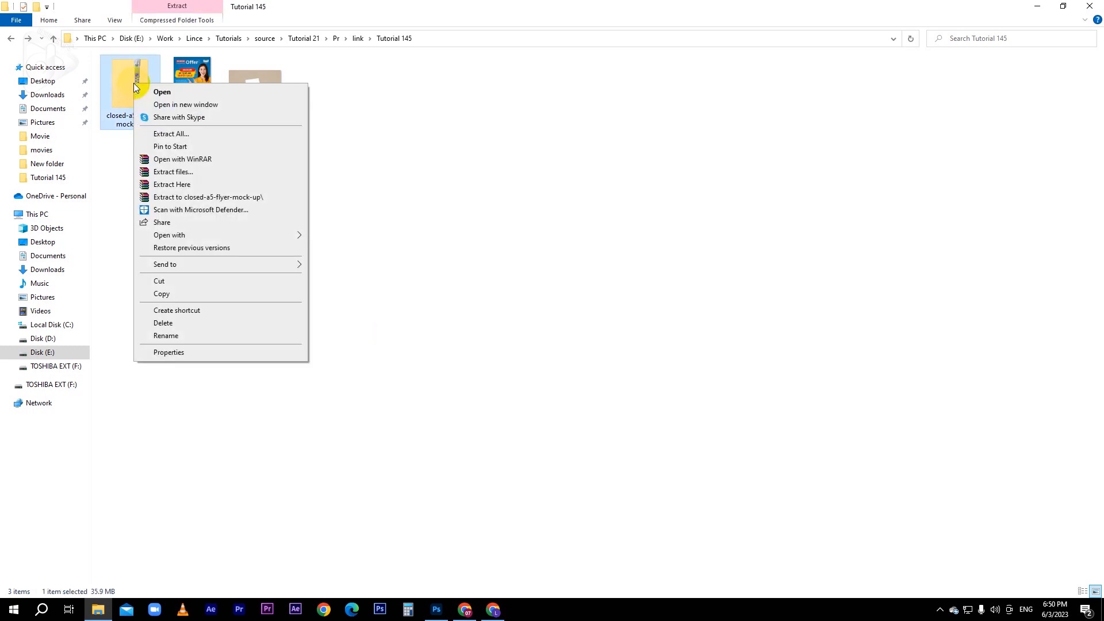
pyautogui.click(171, 172)
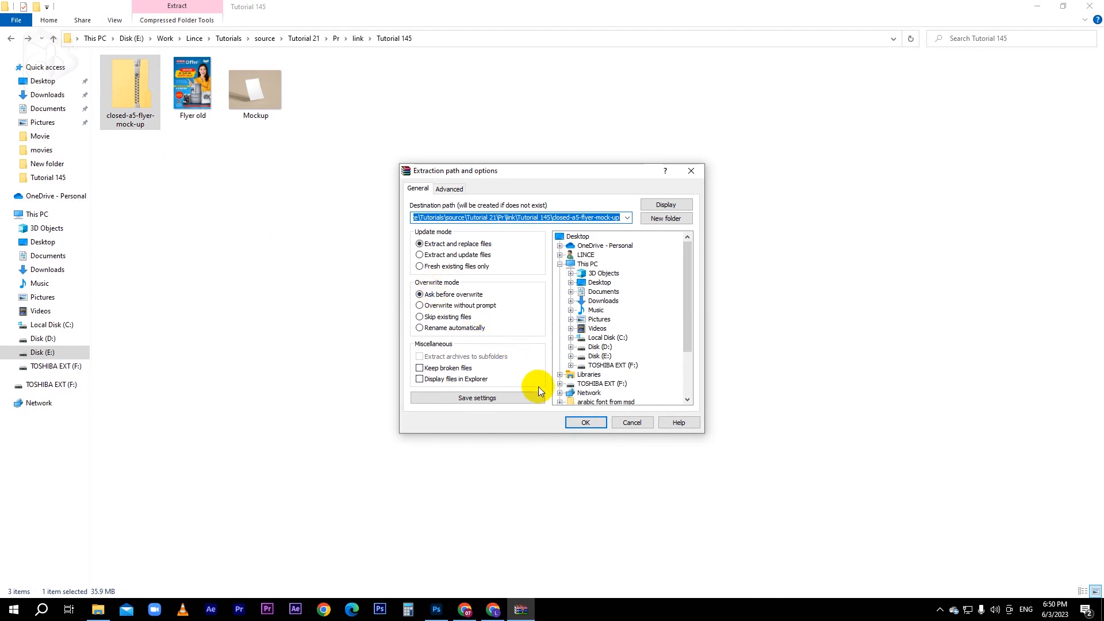
pyautogui.click(571, 426)
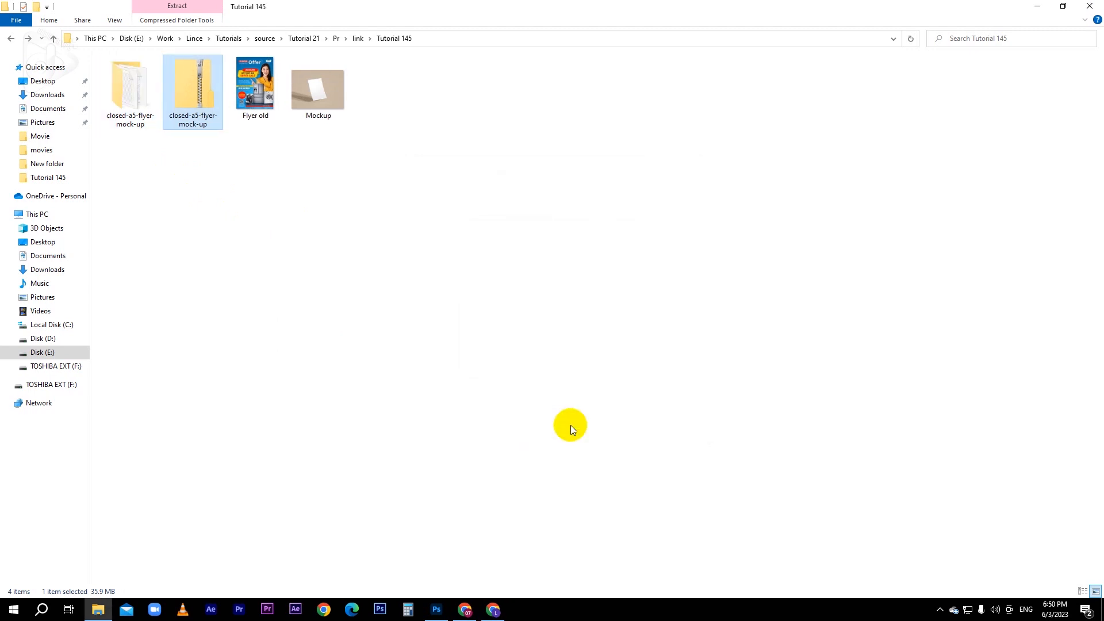
# Step: Preview the Flyer old image at full size and close the viewer
pyautogui.click(133, 102)
pyautogui.click(255, 92)
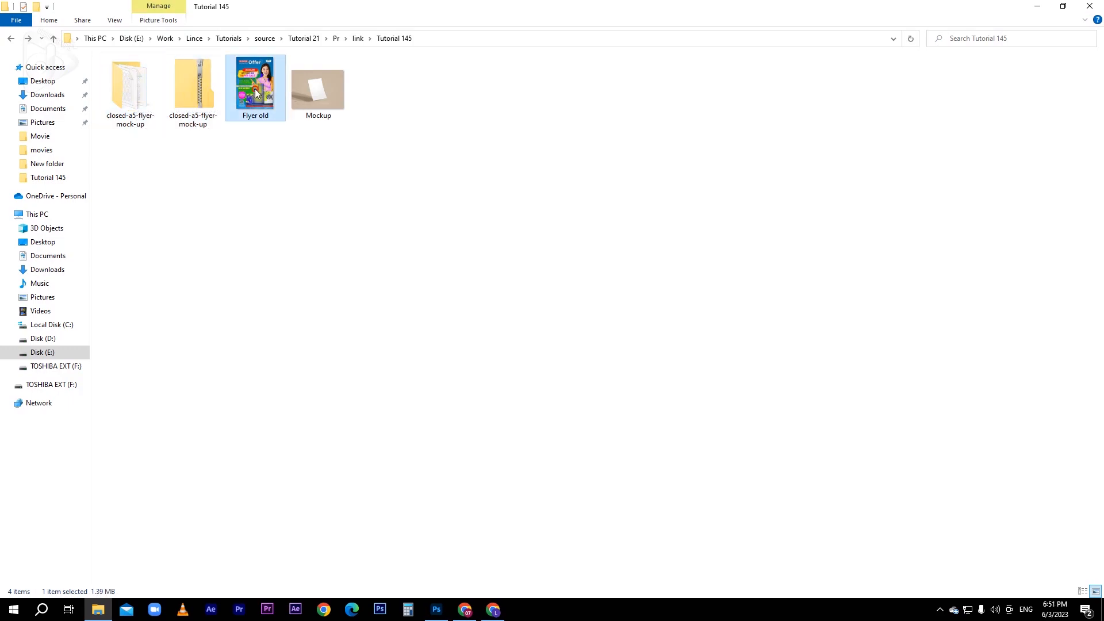
pyautogui.doubleClick(256, 92)
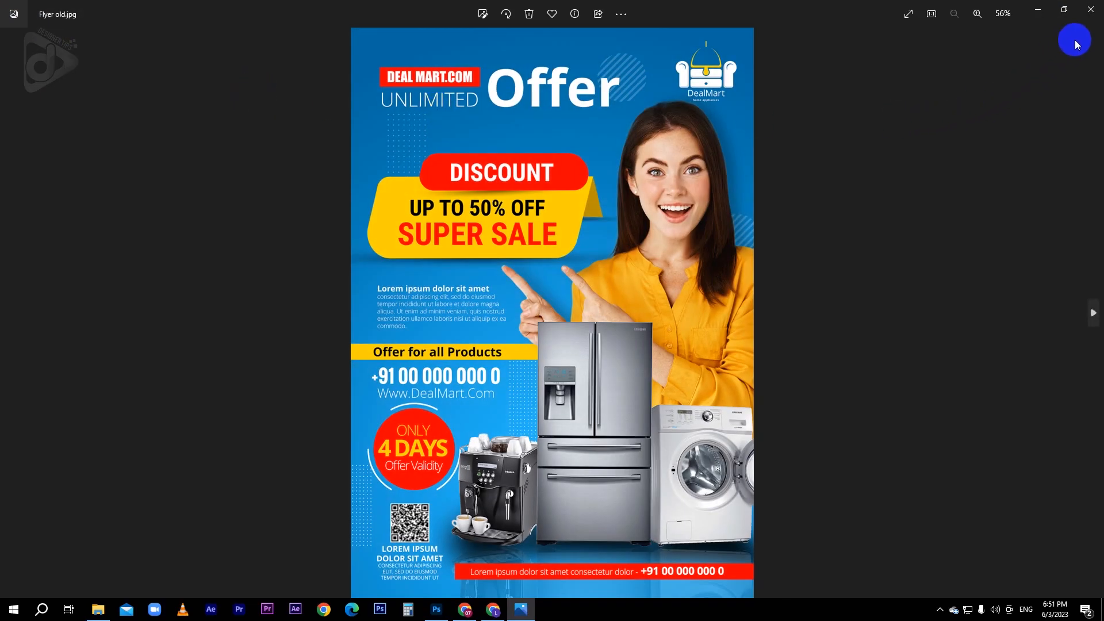
pyautogui.click(1088, 9)
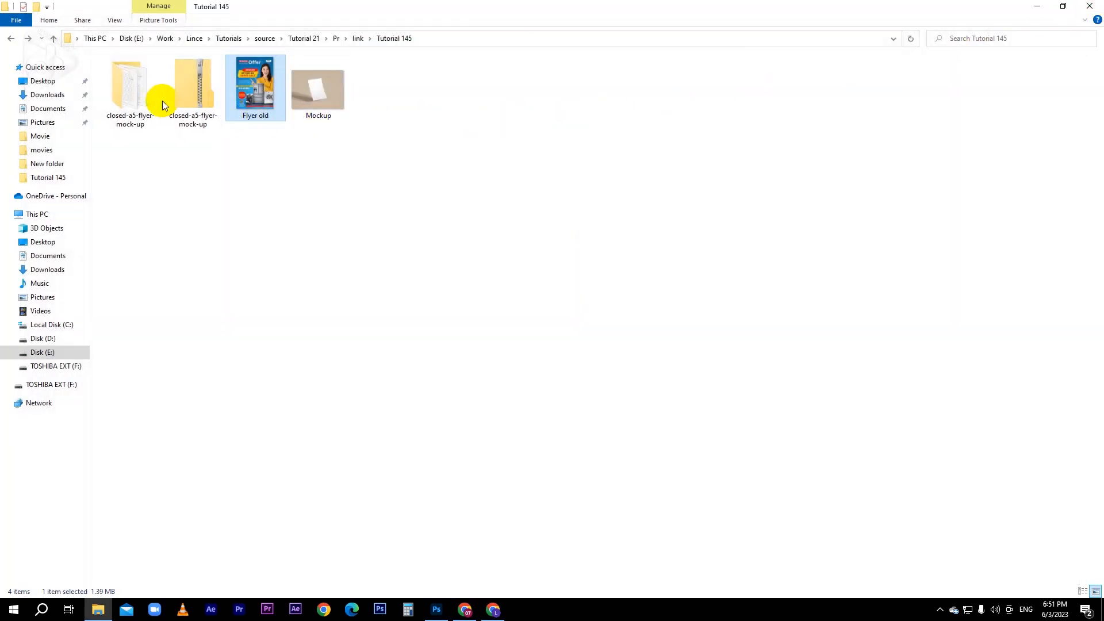
# Step: Go into the extracted closed-a5-flyer-mock-up folder and preview the O7DD520 image
pyautogui.click(141, 96)
pyautogui.doubleClick(141, 95)
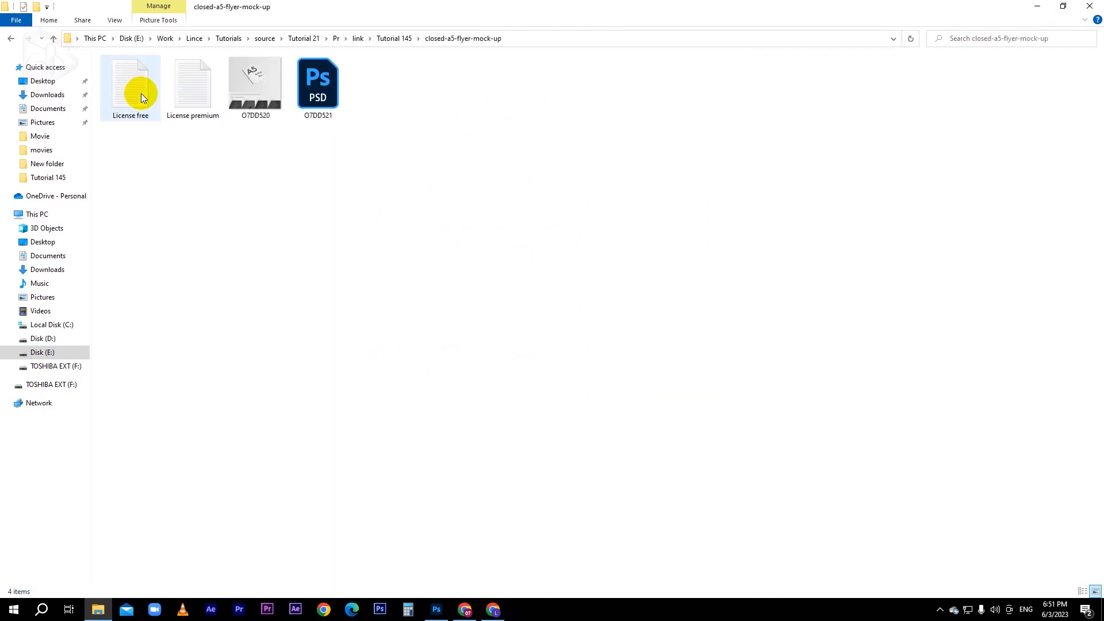
pyautogui.doubleClick(244, 95)
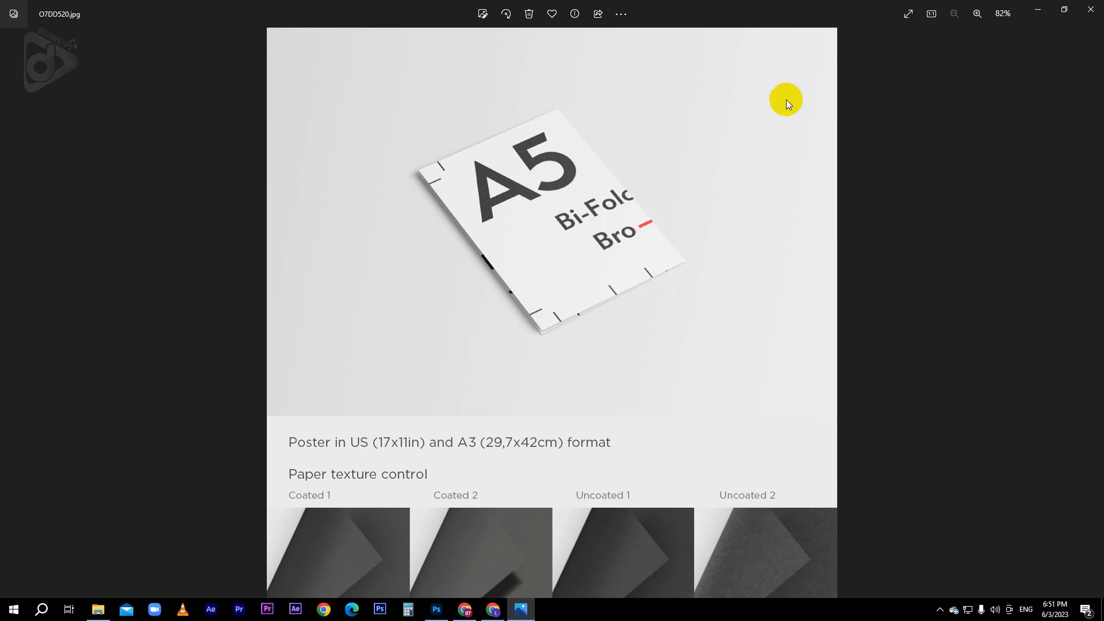
pyautogui.click(1090, 9)
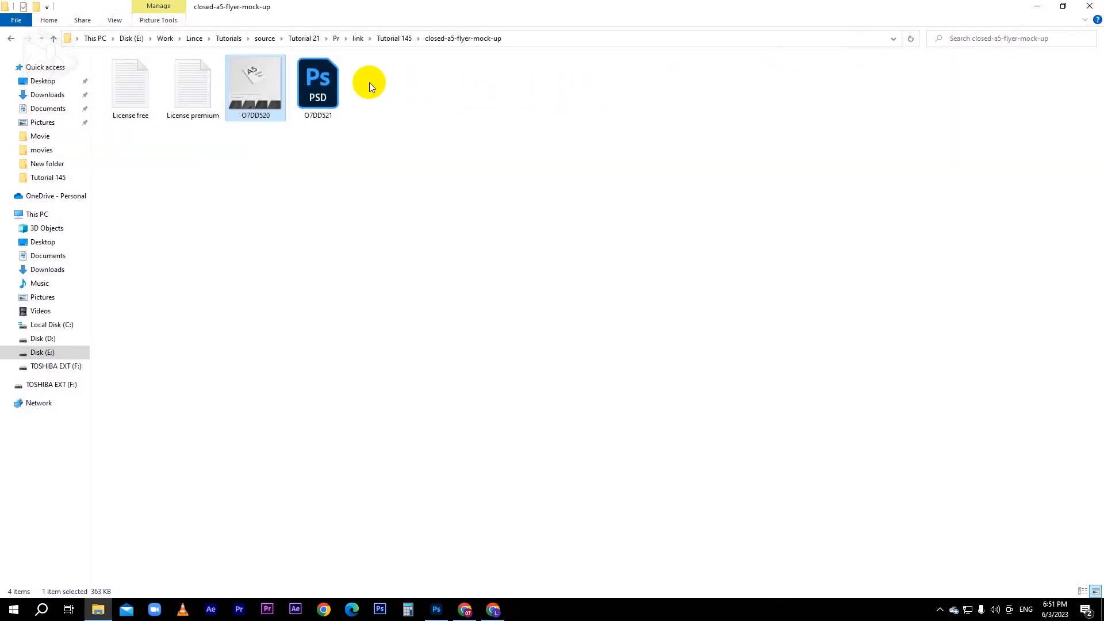
# Step: Open the O7DD521 PSD in Photoshop, expand the Bi-Fold Brochure A5 - 3 - View 2 group and select its Your Designs group
pyautogui.click(335, 84)
pyautogui.doubleClick(334, 83)
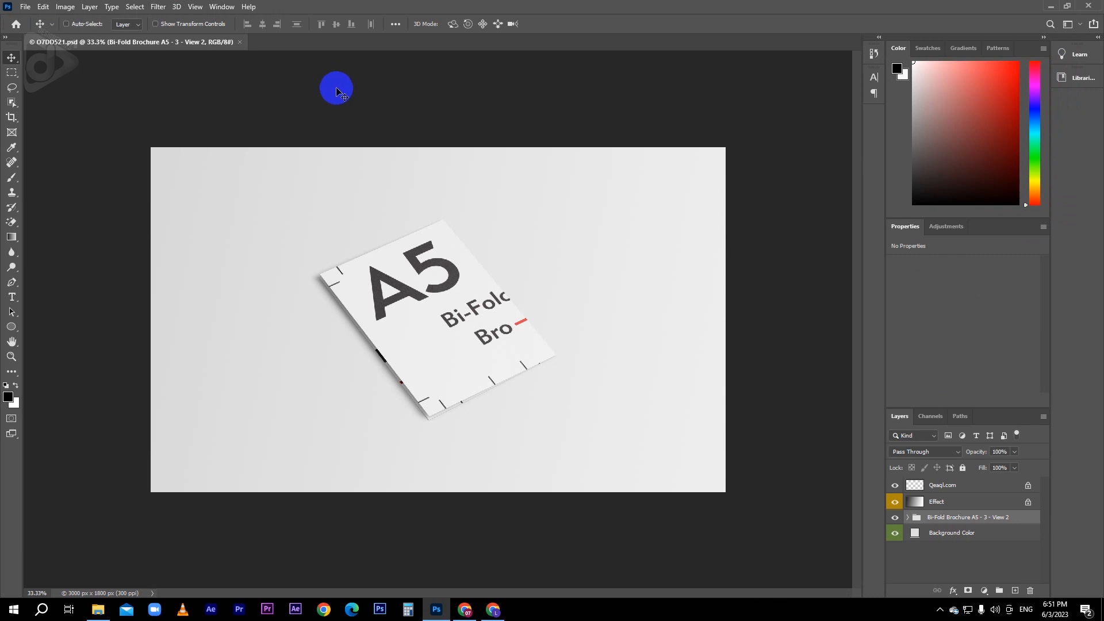
pyautogui.click(910, 521)
pyautogui.scroll(-5, 970, 545)
pyautogui.scroll(-3, 971, 545)
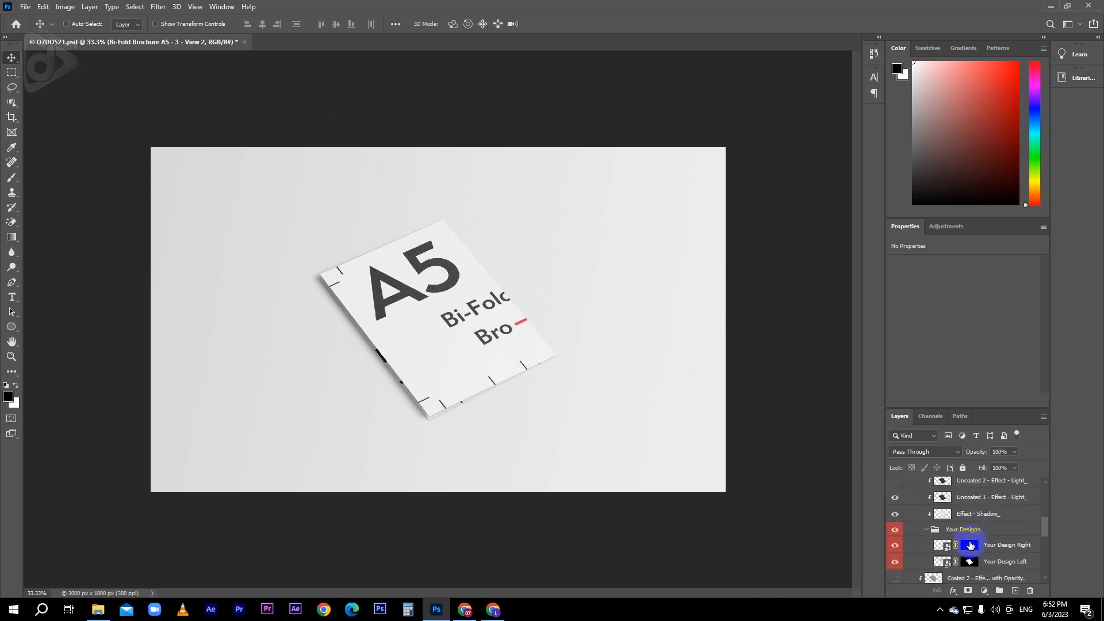
pyautogui.click(966, 533)
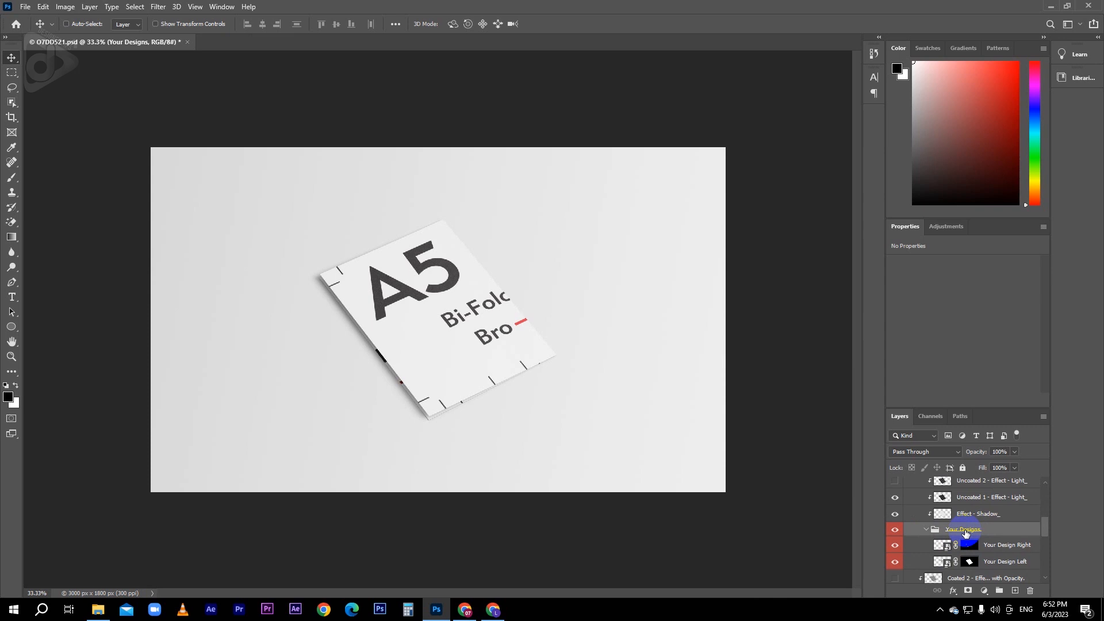
# Step: Examine the Your Design Right and Your Design Left smart object layers, leaving Your Design Left selected
pyautogui.scroll(-1, 966, 534)
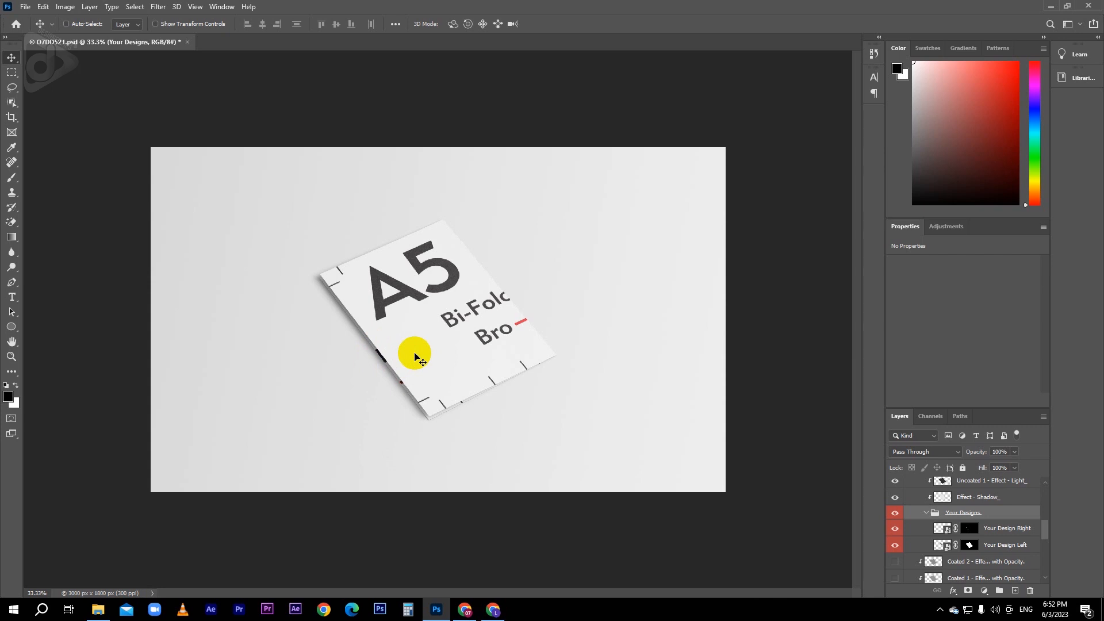
pyautogui.click(942, 528)
pyautogui.click(943, 543)
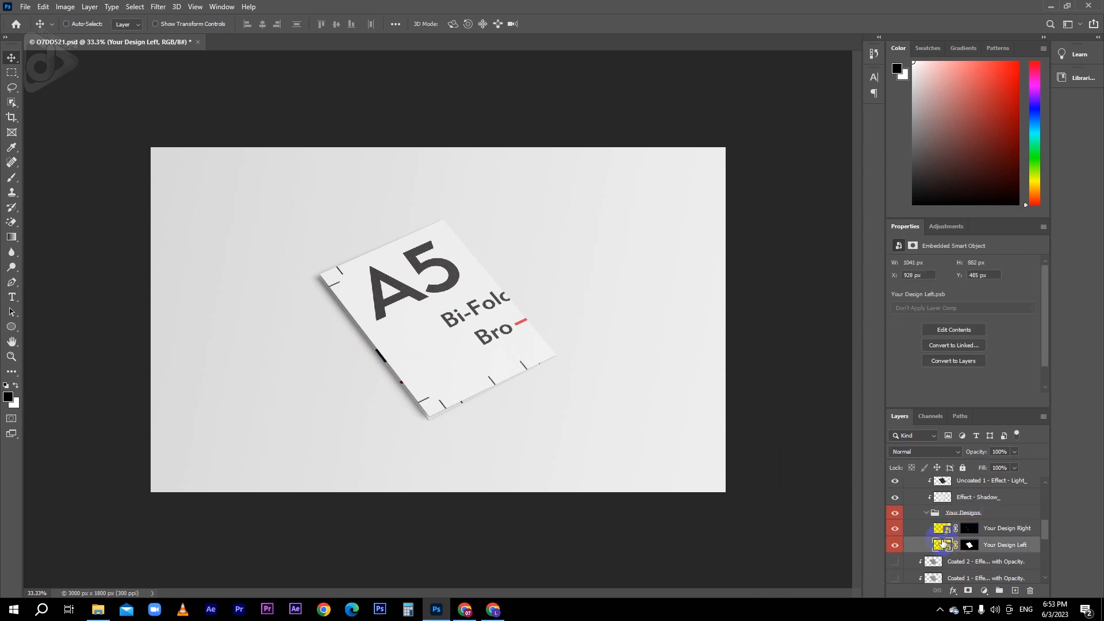
pyautogui.click(941, 528)
pyautogui.click(942, 544)
# Step: Switch to File Explorer, return to the Tutorial 145 folder and open the Flyer old image in Photoshop
pyautogui.click(1048, 7)
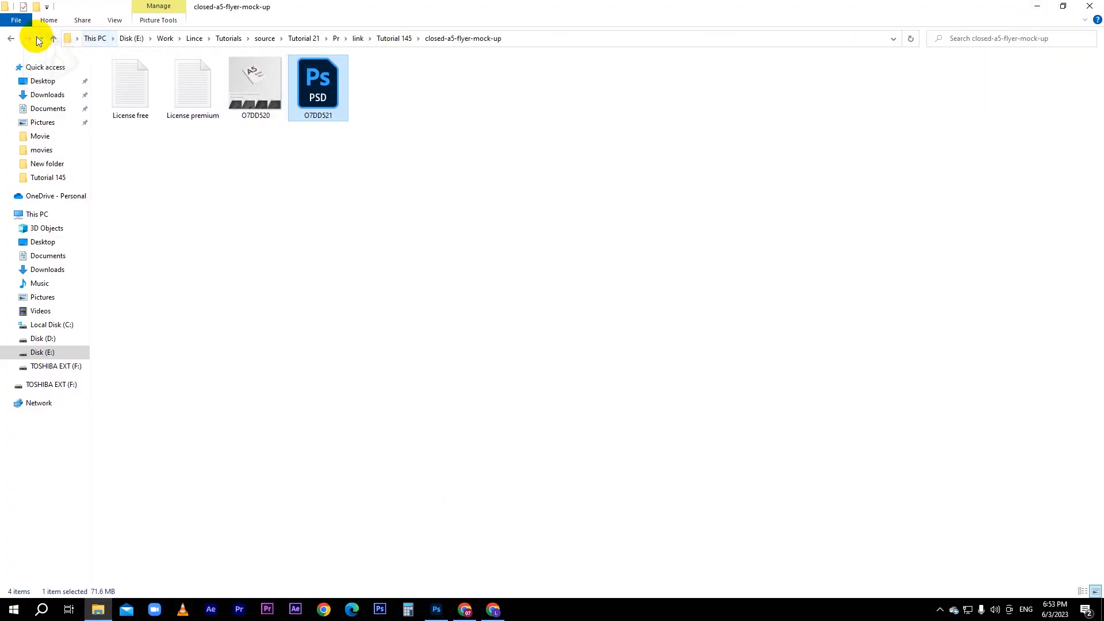
pyautogui.click(8, 38)
pyautogui.click(256, 68)
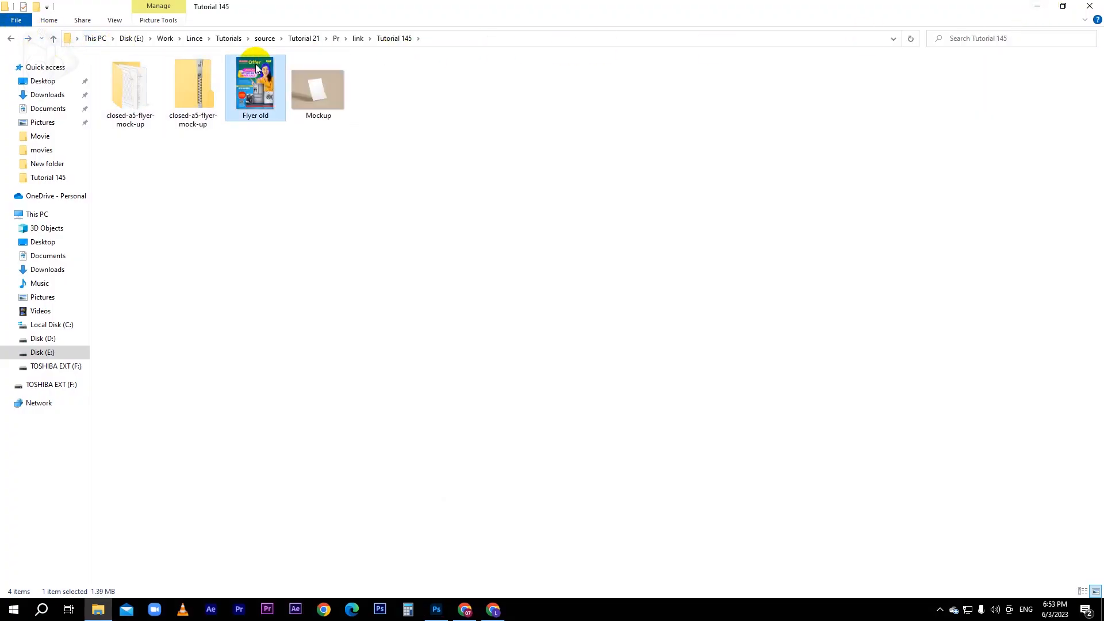
pyautogui.rightClick(256, 67)
pyautogui.moveTo(318, 292)
pyautogui.click(543, 304)
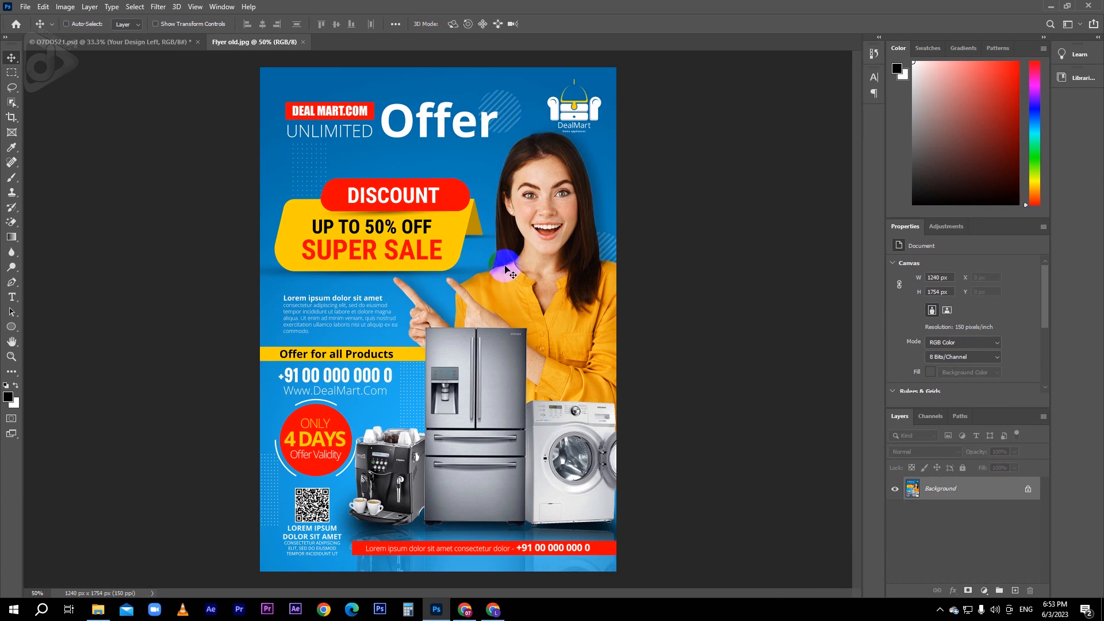
# Step: Open the mockup's Your Design Left smart object contents and shift the placeholder artwork to about X -42 px, Y 30 px
pyautogui.click(148, 43)
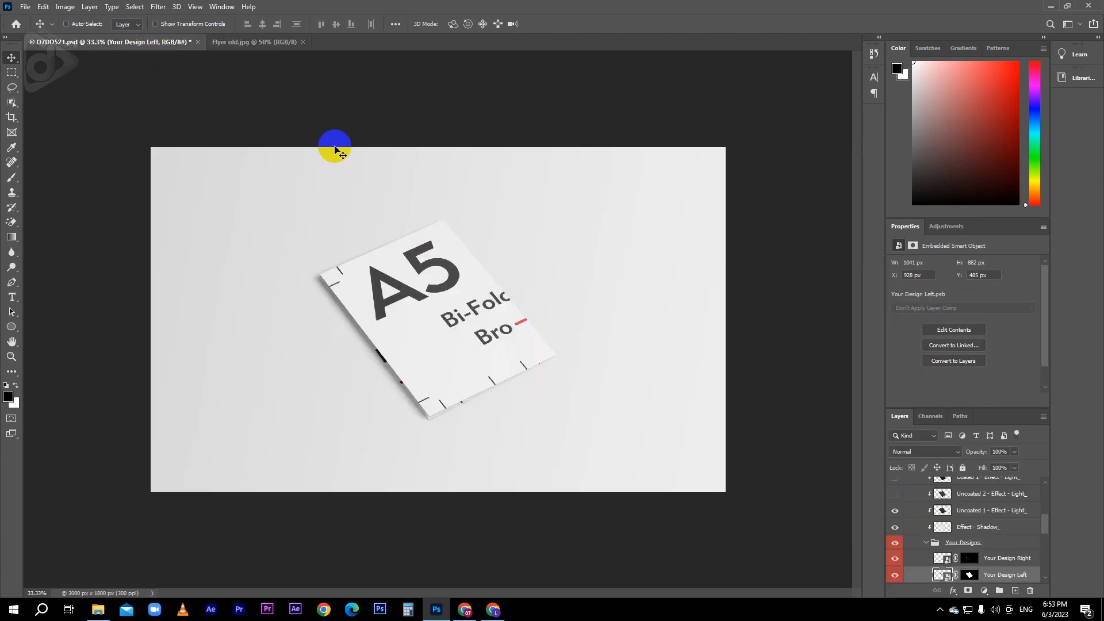
pyautogui.scroll(-1, 946, 559)
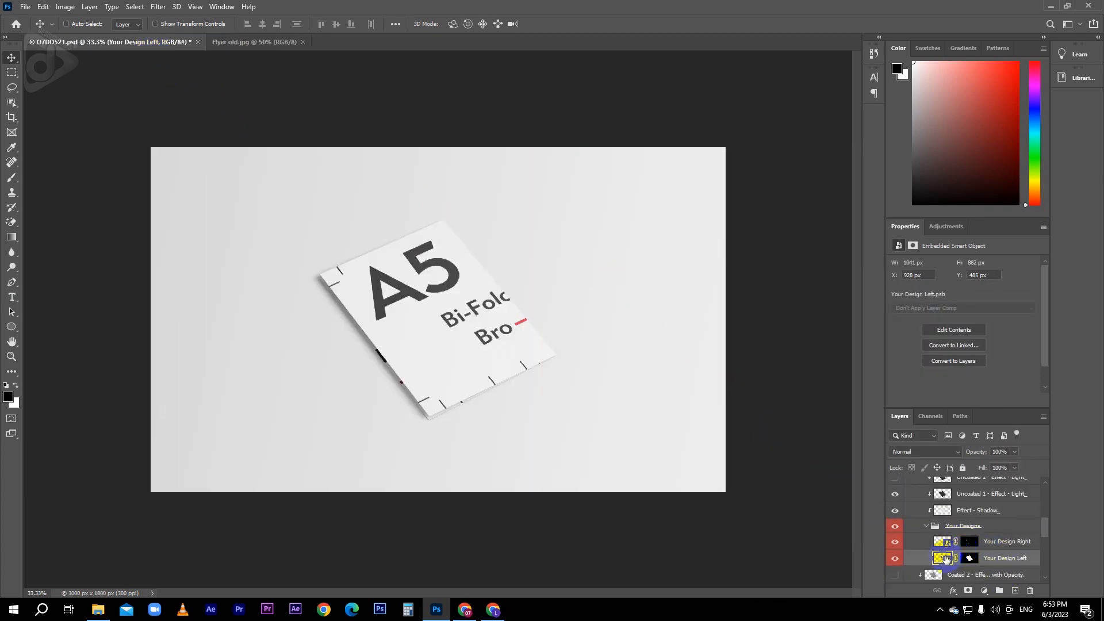
pyautogui.doubleClick(943, 559)
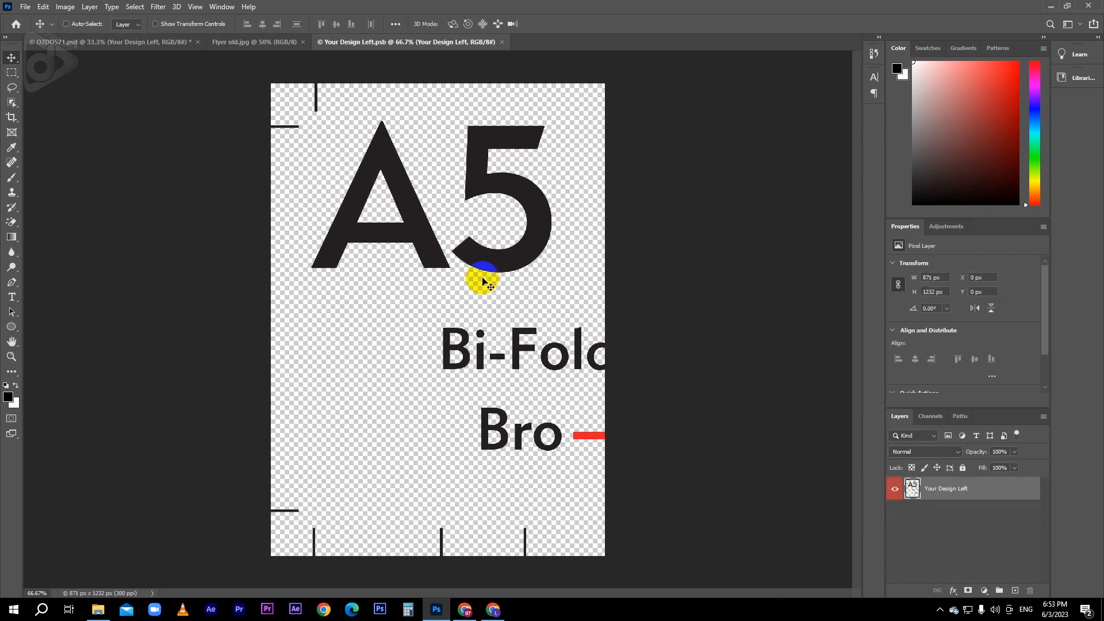
pyautogui.click(516, 278)
pyautogui.moveTo(516, 278)
pyautogui.mouseDown()
pyautogui.moveTo(513, 253)
pyautogui.moveTo(501, 272)
pyautogui.mouseUp()
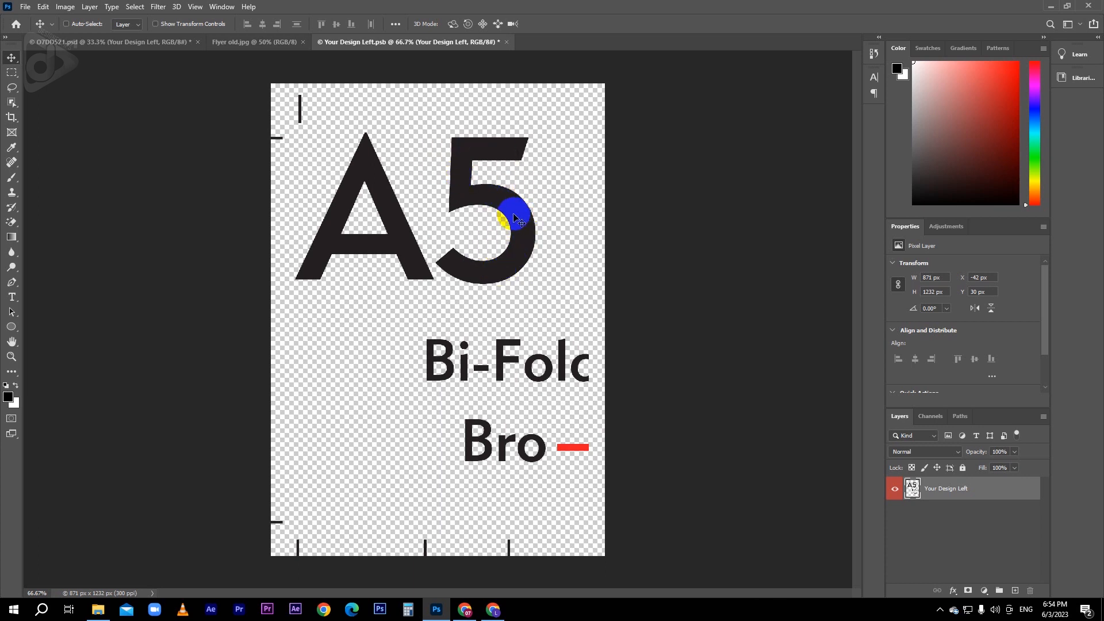
# Step: Copy the flyer artwork into Your Design Left.psb and scale it proportionally to fill the 871 x 1232 px canvas
pyautogui.click(264, 46)
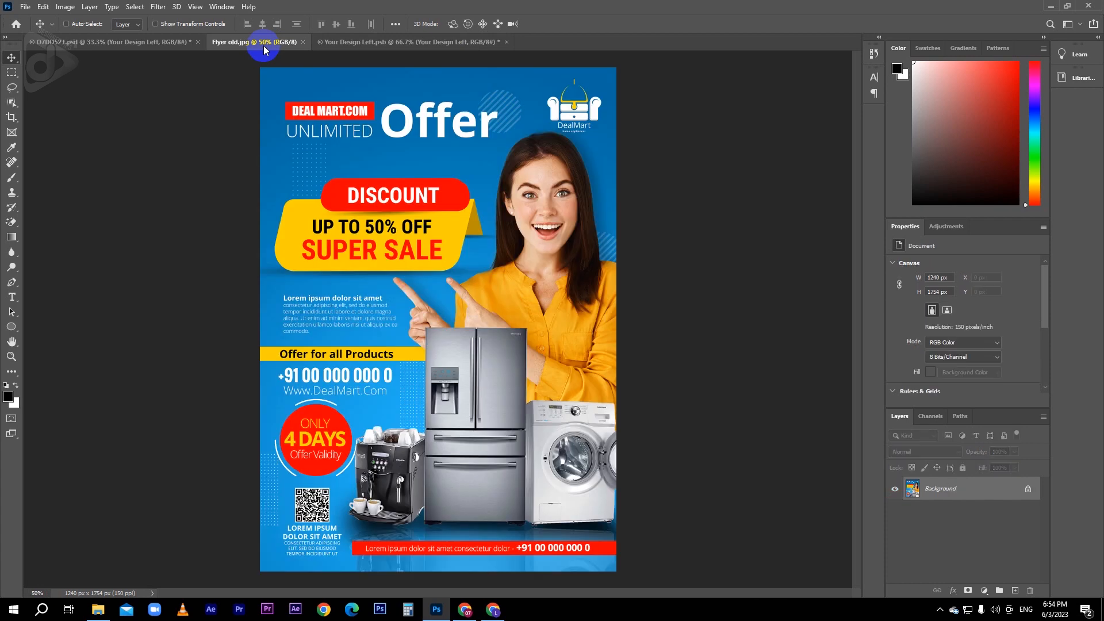
pyautogui.moveTo(471, 232); pyautogui.dragTo(456, 204)
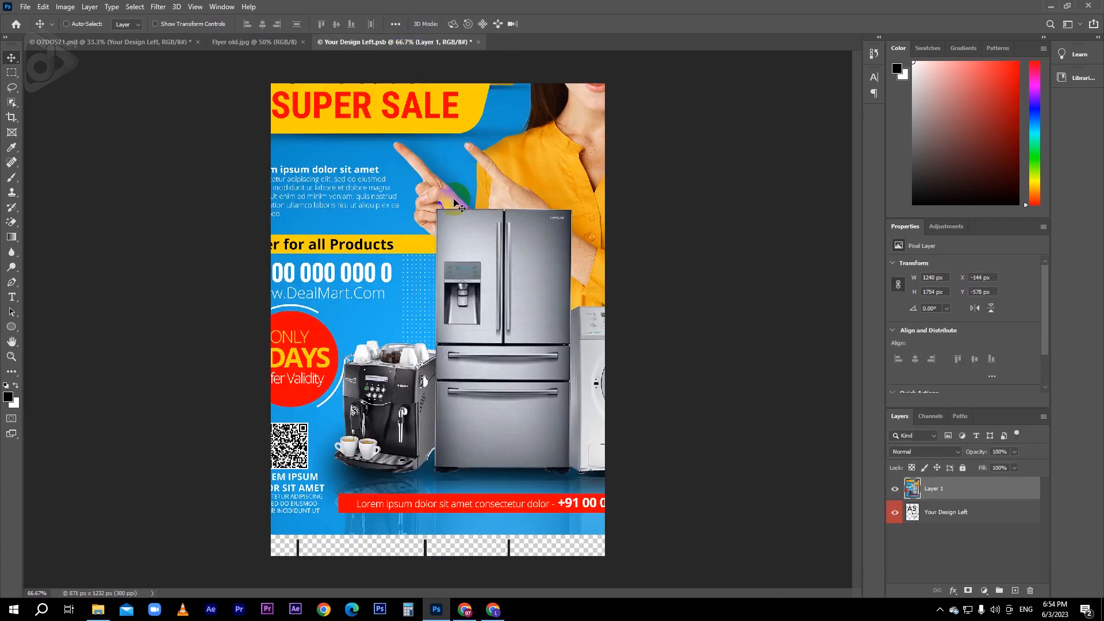
pyautogui.hotkey('ctrl', 't')
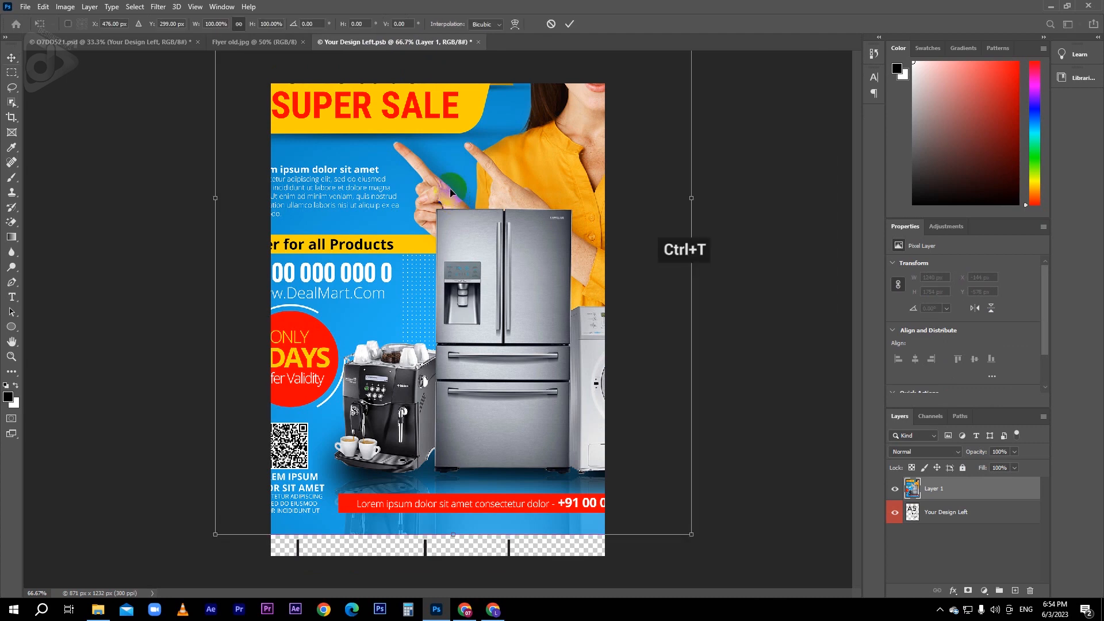
pyautogui.moveTo(456, 204); pyautogui.dragTo(507, 397)
pyautogui.moveTo(271, 69); pyautogui.dragTo(423, 272)
pyautogui.moveTo(482, 365); pyautogui.dragTo(342, 172)
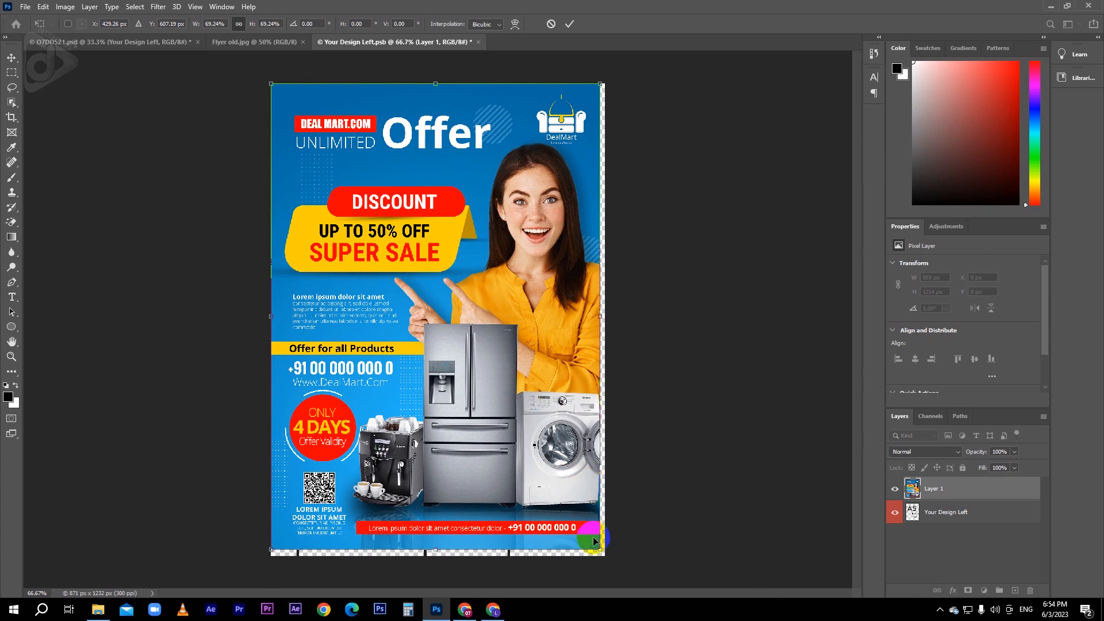
pyautogui.moveTo(599, 551); pyautogui.dragTo(603, 557)
pyautogui.press('Return')
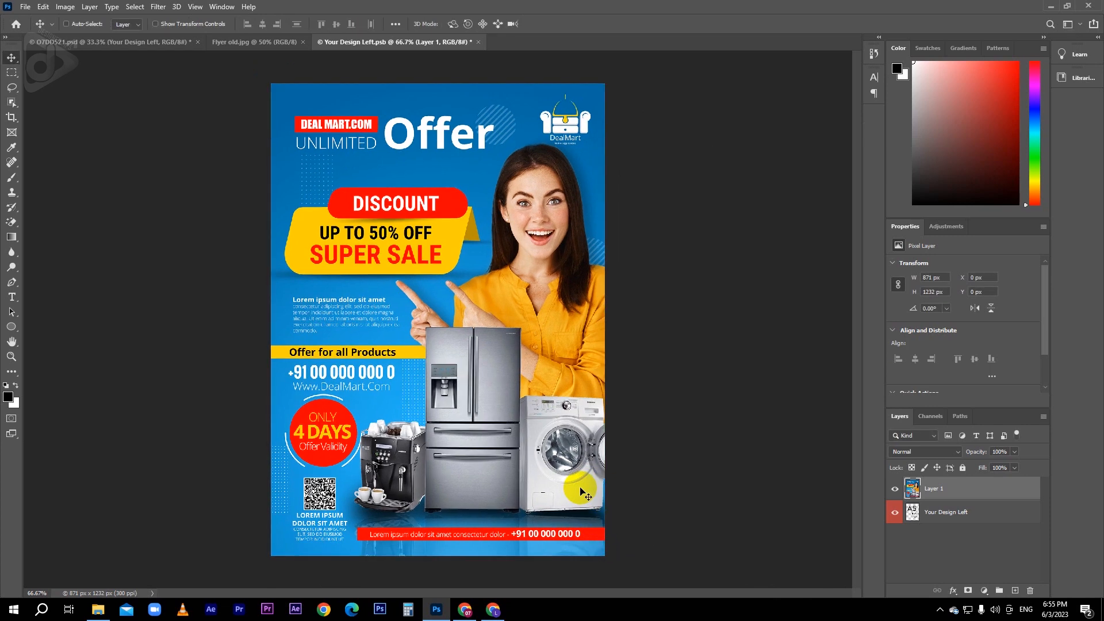
# Step: Save Your Design Left.psb and return to the O7DD521 mockup to check the flyer cover up close
pyautogui.hotkey('ctrl', 's')
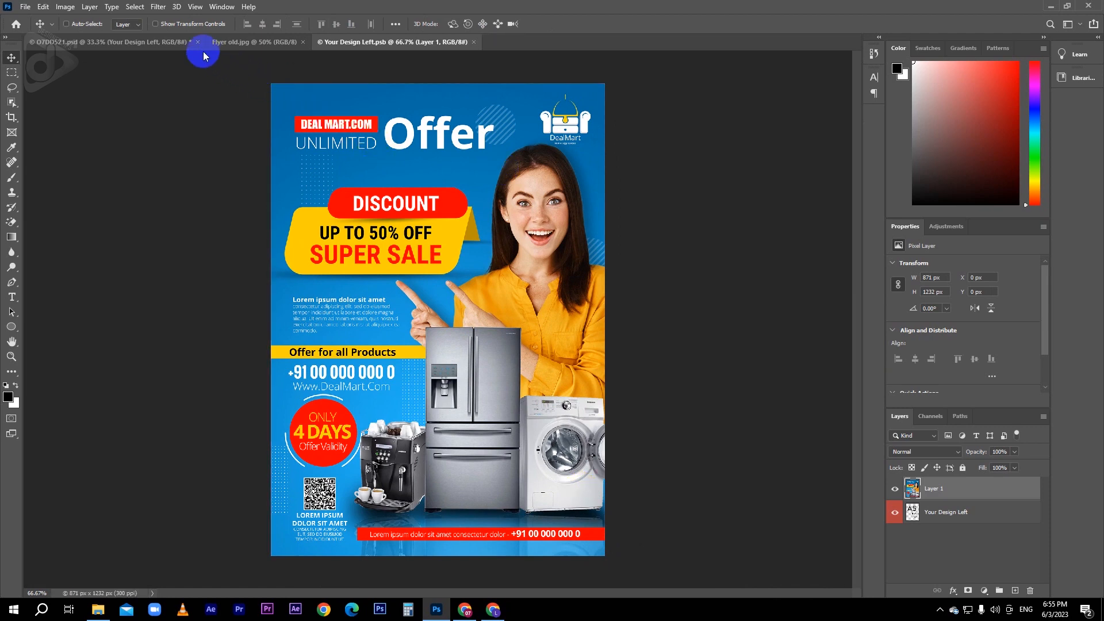
pyautogui.click(171, 46)
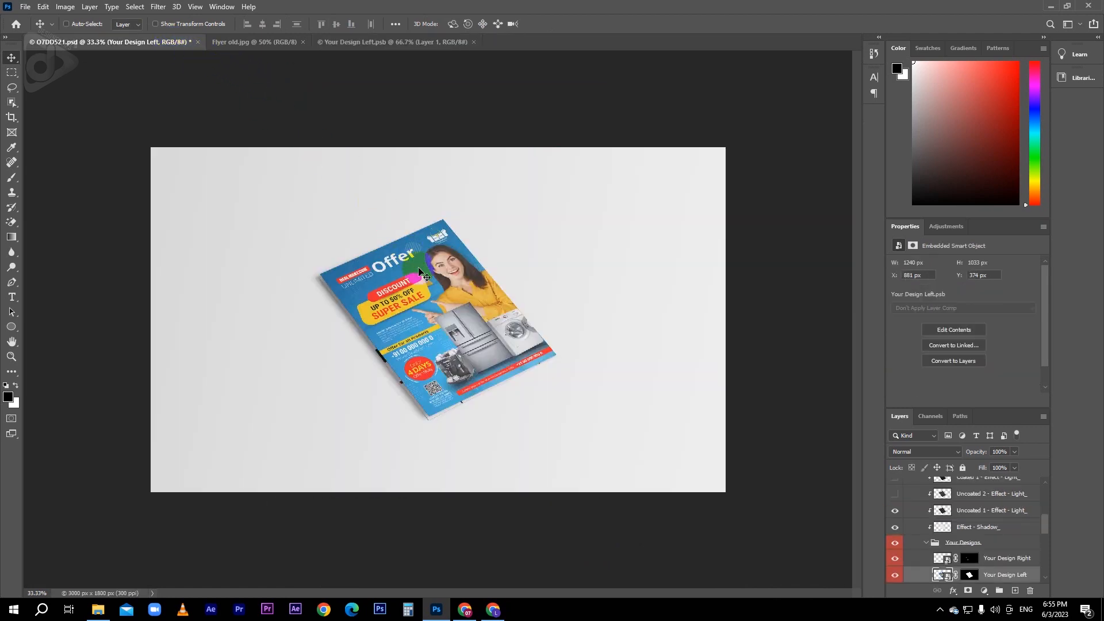
pyautogui.scroll(1, 437, 314)
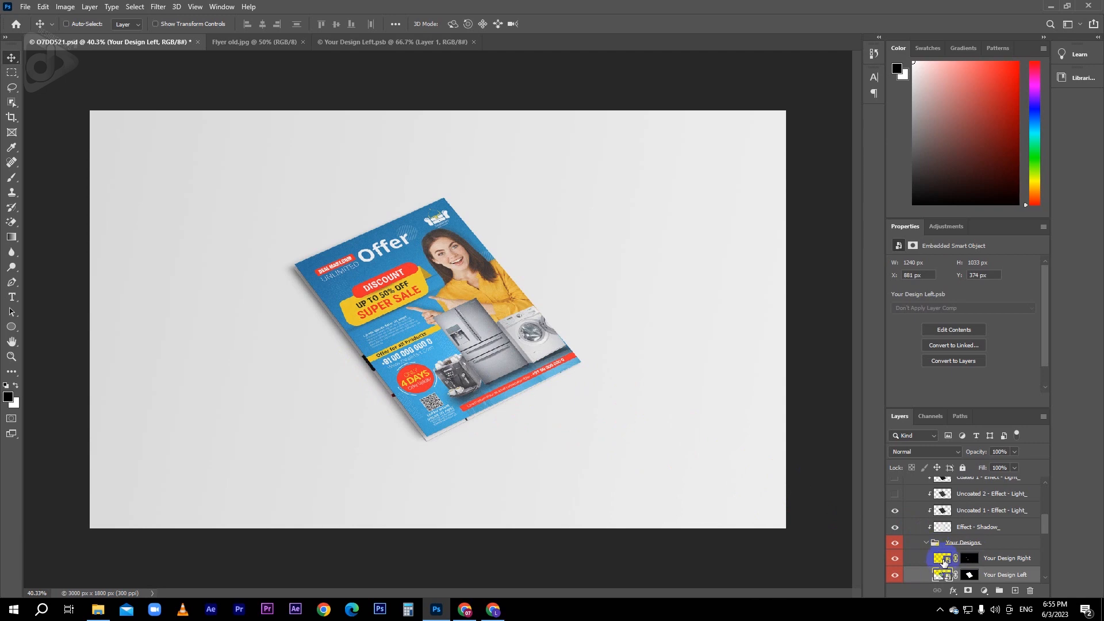
# Step: Open the Your Design Right smart object and copy the fitted flyer layer from Your Design Left.psb into it, filling the canvas
pyautogui.click(944, 562)
pyautogui.doubleClick(942, 560)
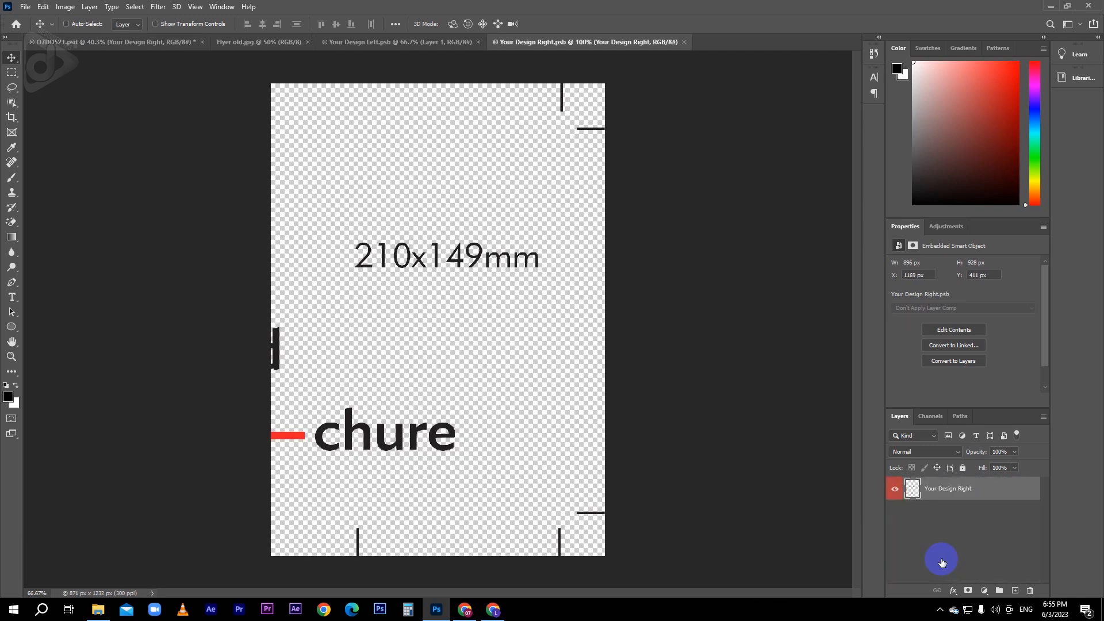
pyautogui.click(401, 44)
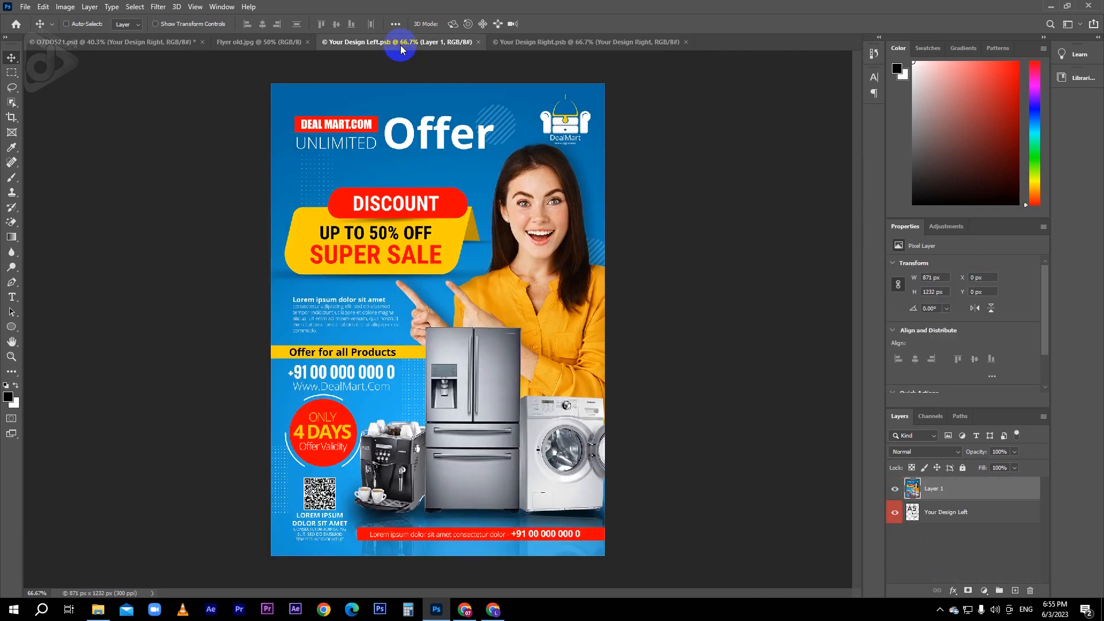
pyautogui.moveTo(474, 149); pyautogui.dragTo(436, 167)
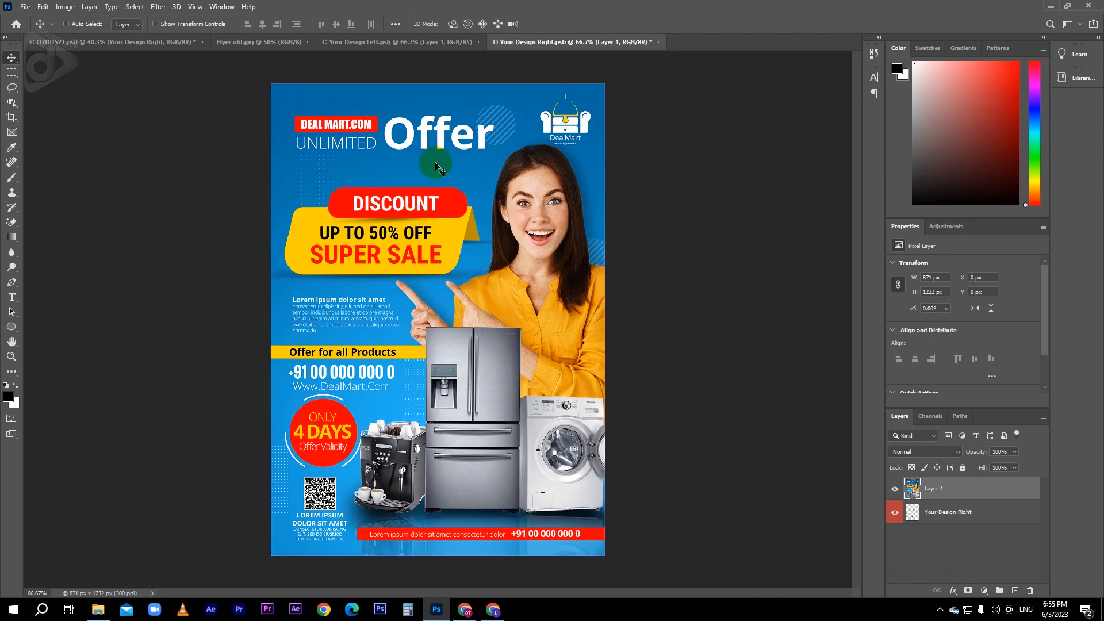
# Step: Save Your Design Right.psb and return to the O7DD521 mockup
pyautogui.press('ctrl')
pyautogui.hotkey('ctrl', 's')
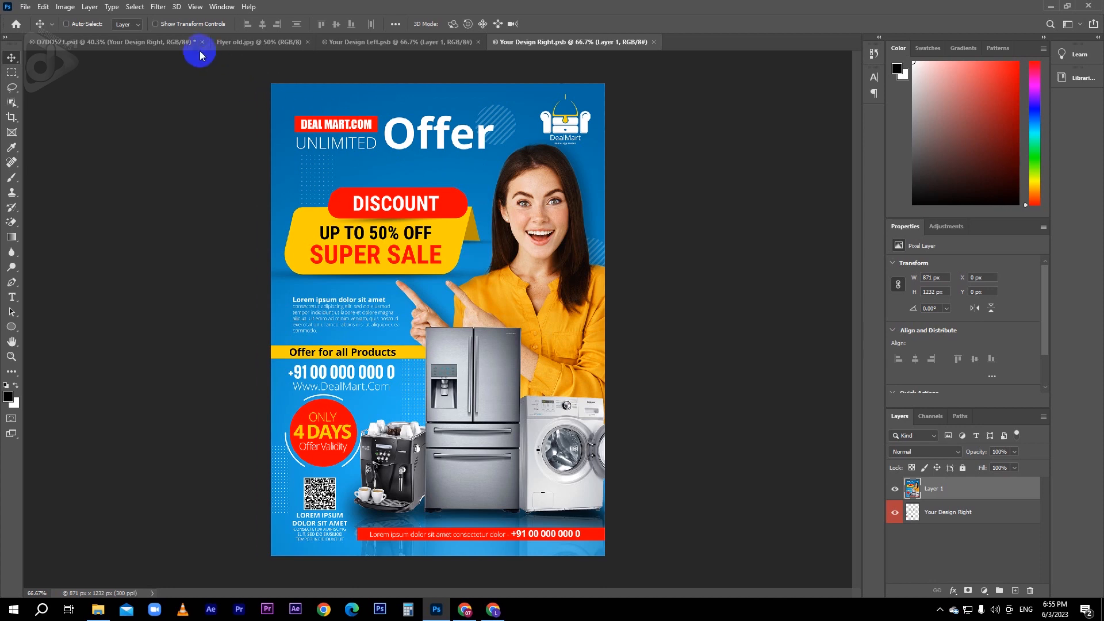
pyautogui.click(181, 47)
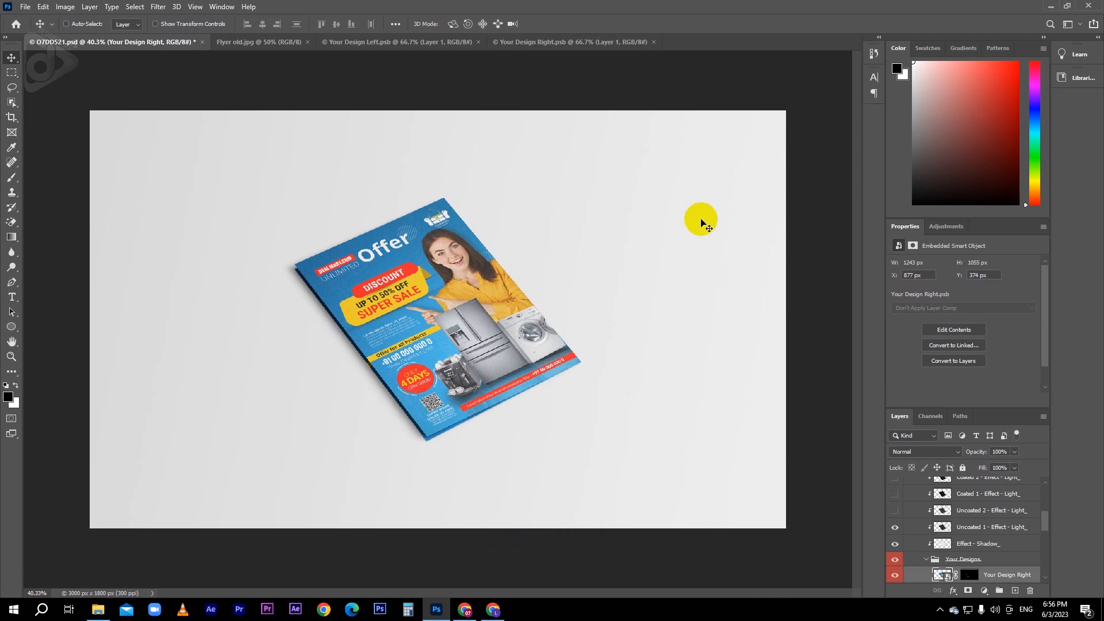
# Step: Recolour the mockup's Background Color fill layer to the yellow-orange dfad3d sampled from the woman's shirt on the flyer
pyautogui.scroll(-3, 983, 539)
pyautogui.scroll(-3, 977, 544)
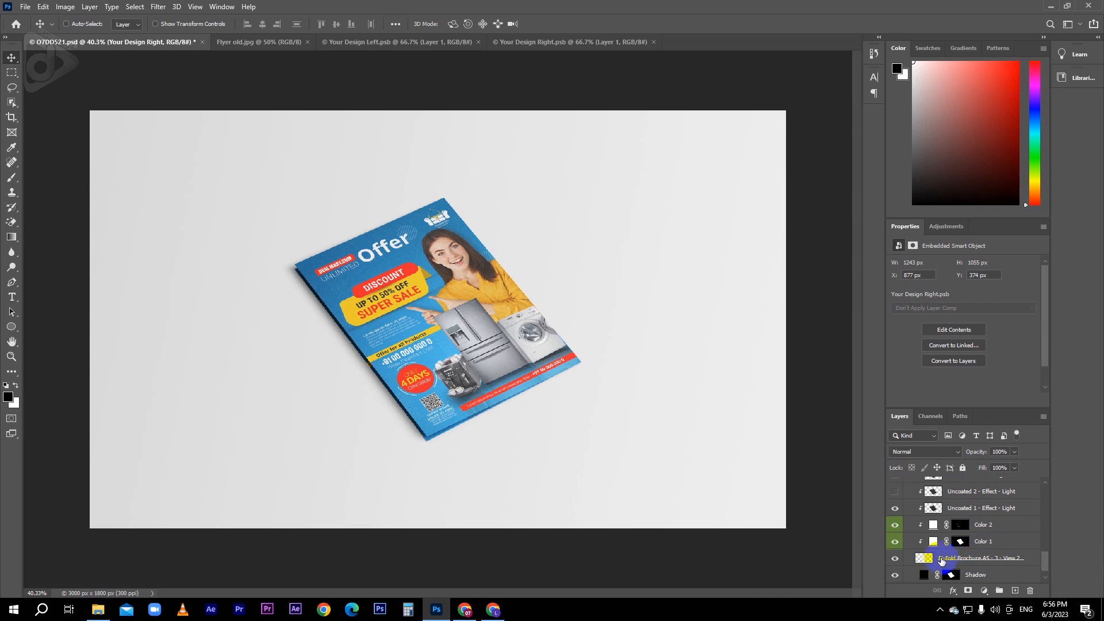
pyautogui.scroll(-1, 940, 559)
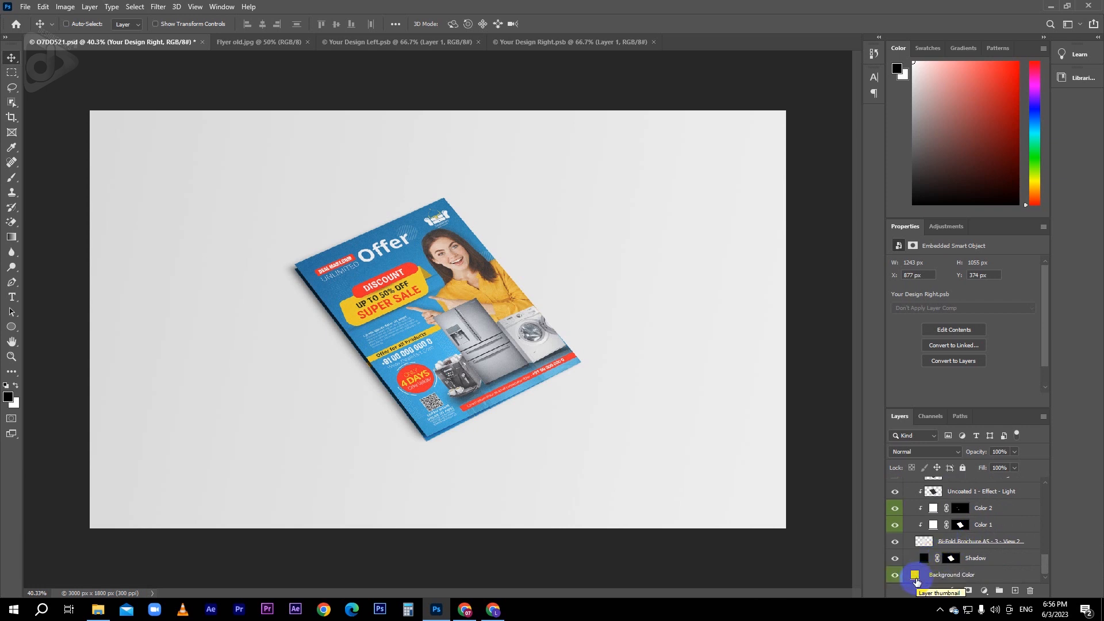
pyautogui.doubleClick(915, 575)
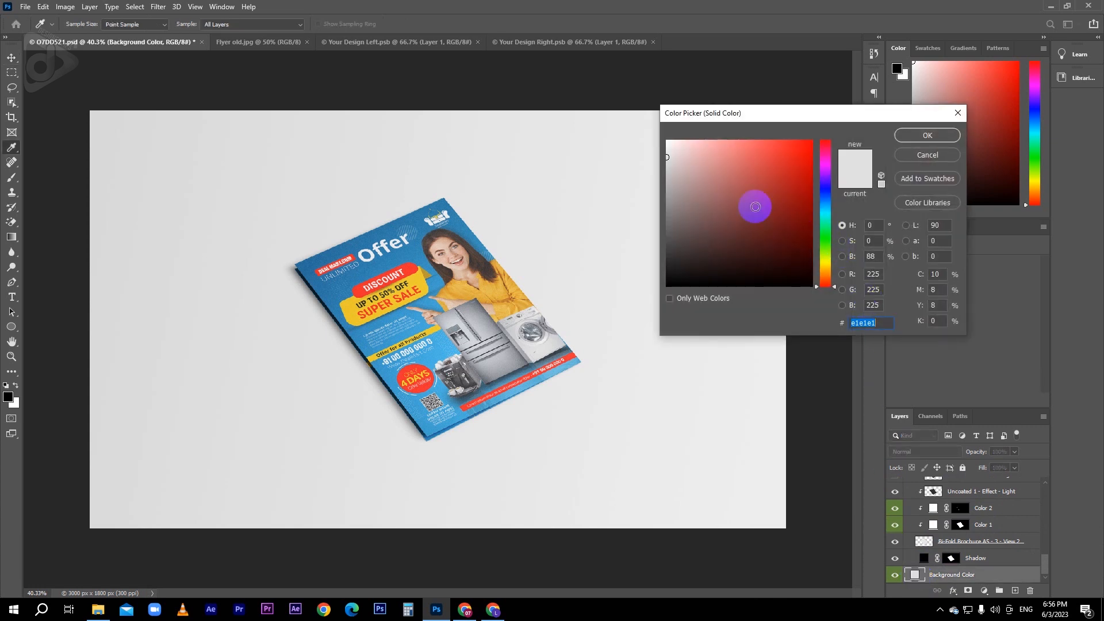
pyautogui.click(410, 258)
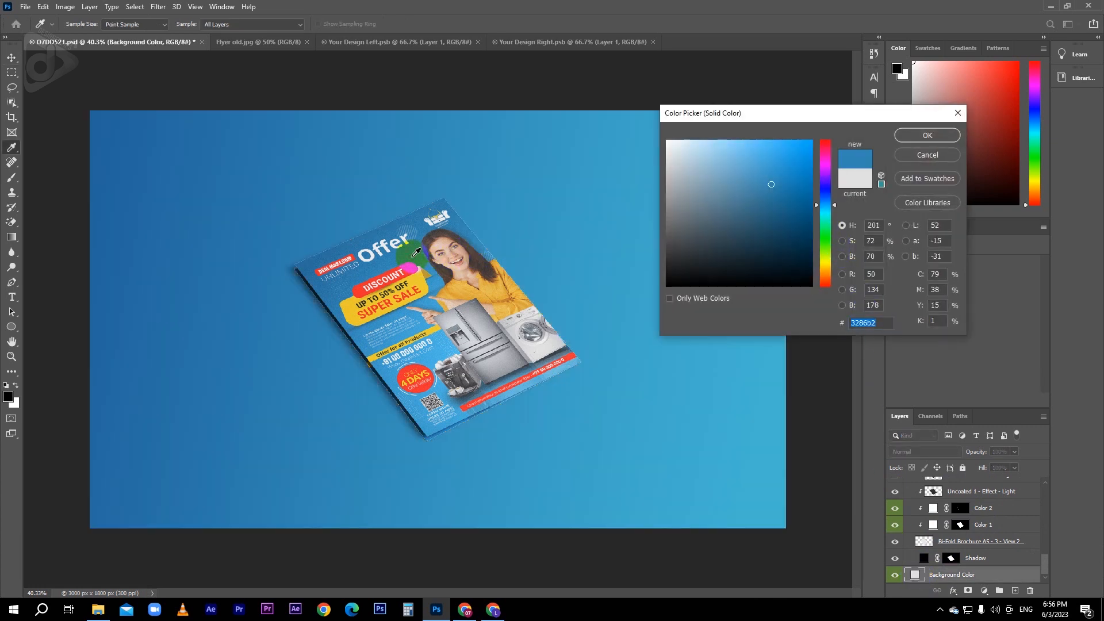
pyautogui.click(746, 250)
pyautogui.click(710, 242)
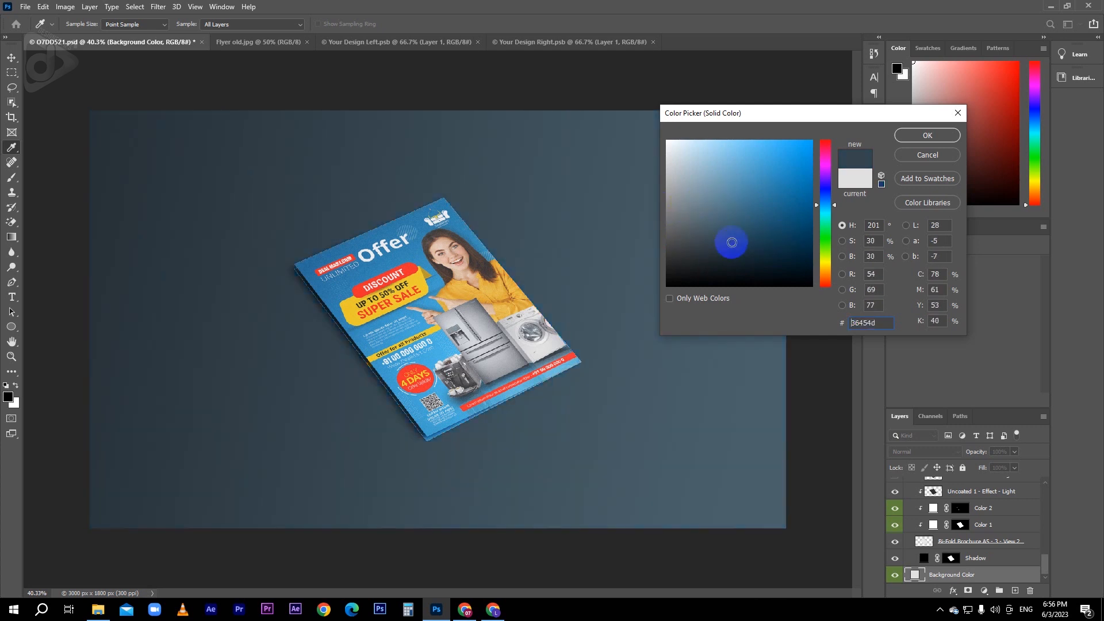
pyautogui.click(822, 246)
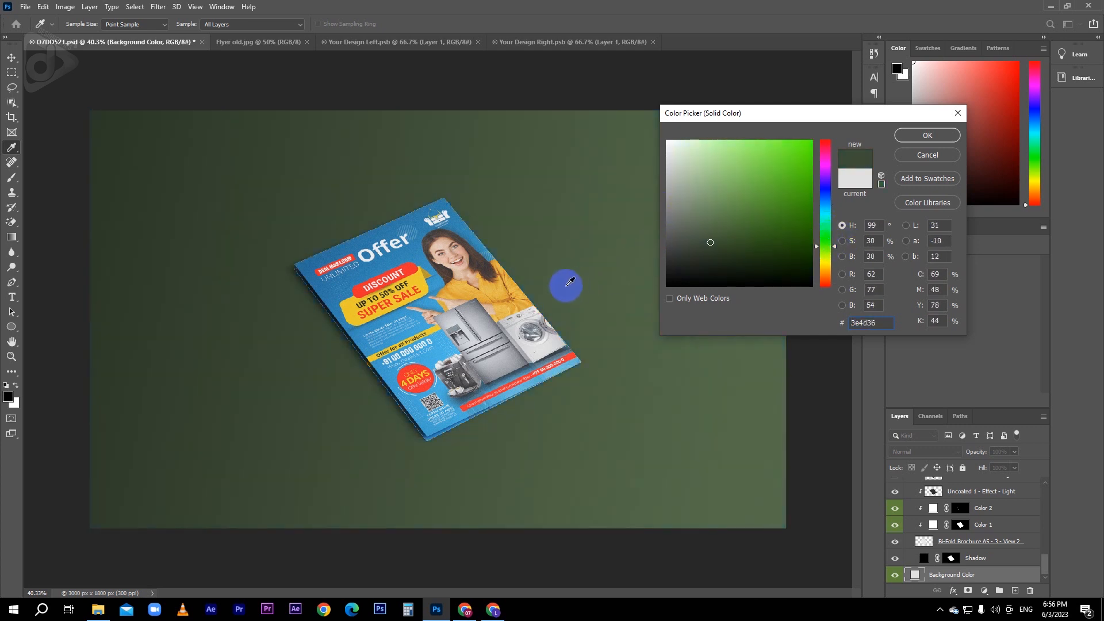
pyautogui.click(480, 295)
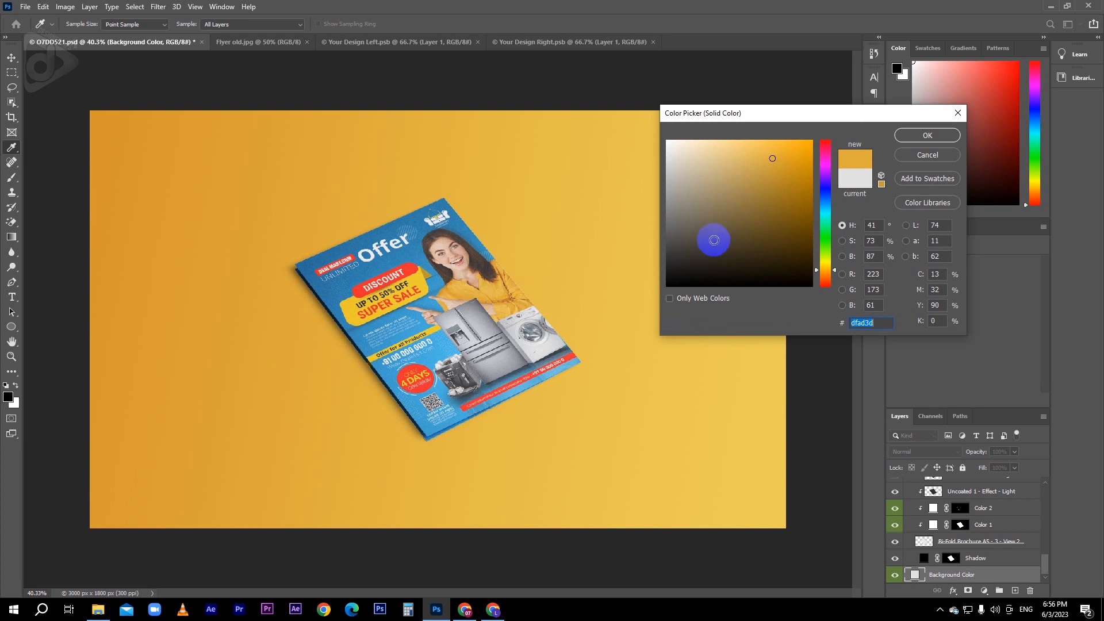
pyautogui.click(924, 137)
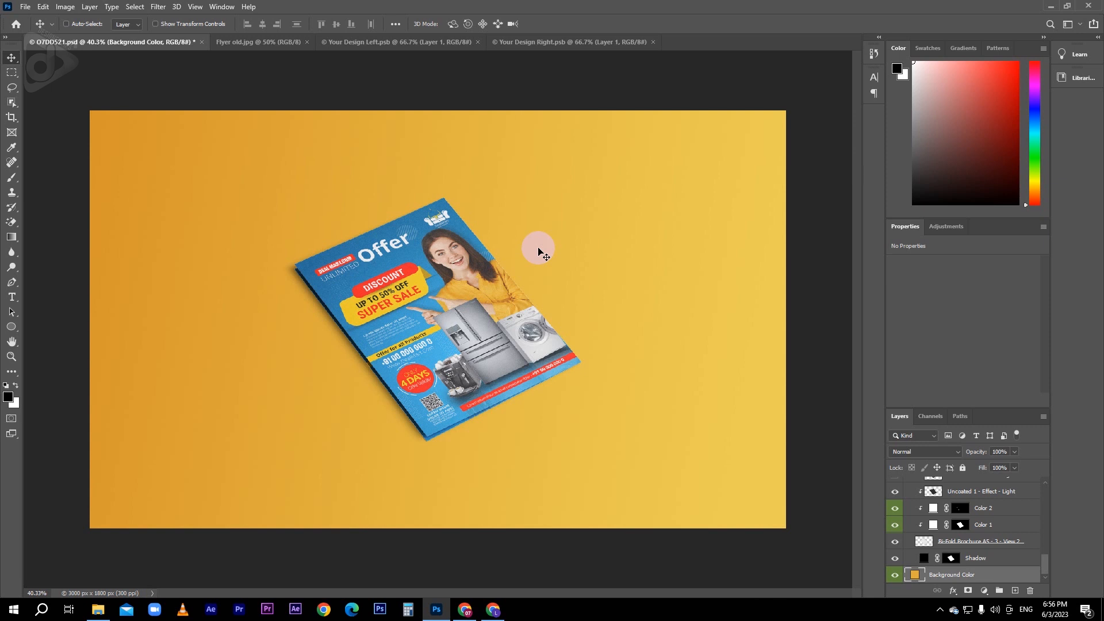
# Step: Preview Mockup.jpg in the Tutorial 145 folder, then open that image in Photoshop
pyautogui.click(1051, 6)
pyautogui.click(302, 77)
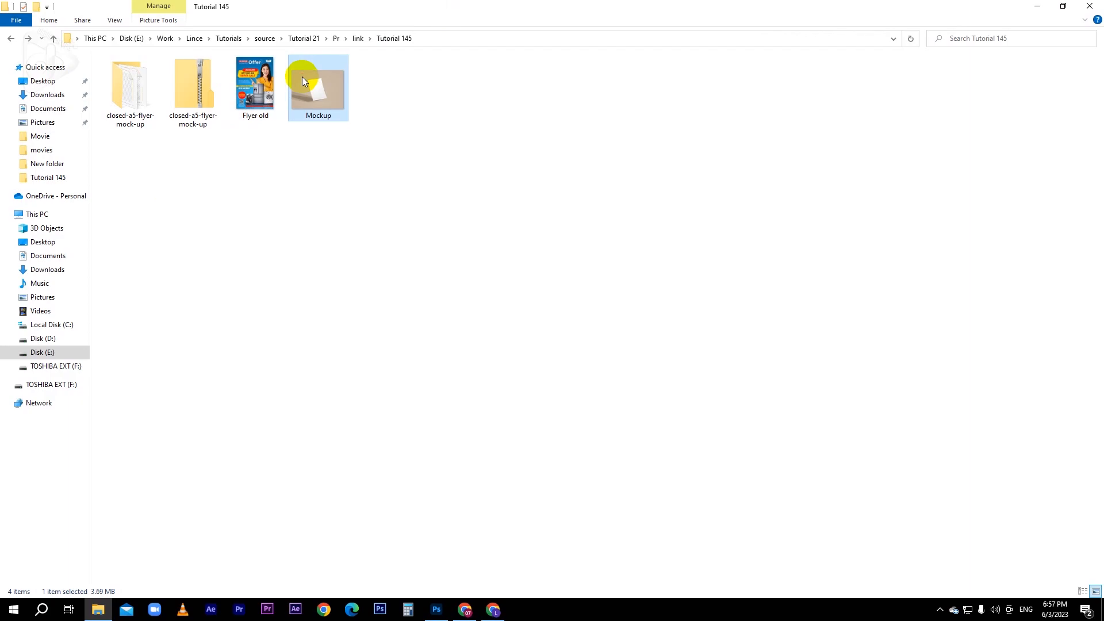
pyautogui.doubleClick(303, 78)
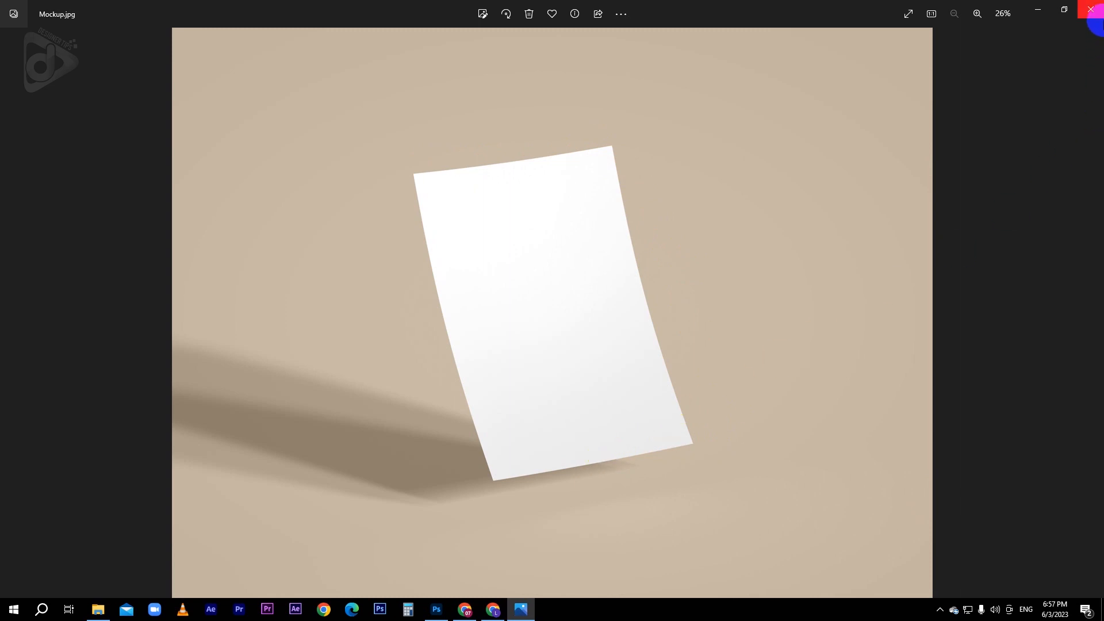
pyautogui.click(1090, 9)
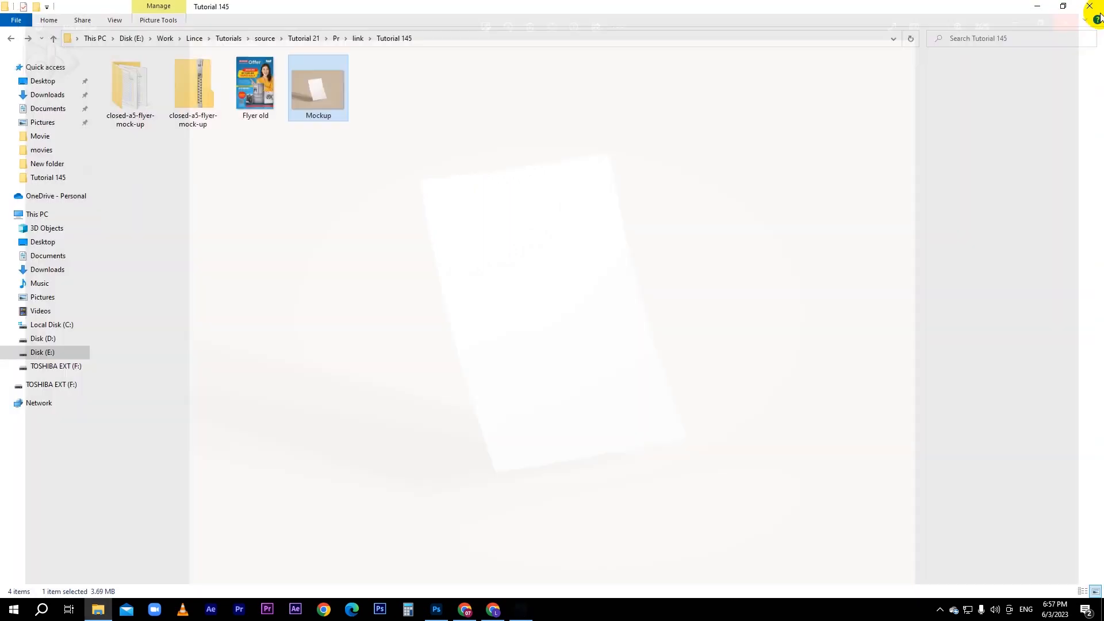
pyautogui.rightClick(323, 85)
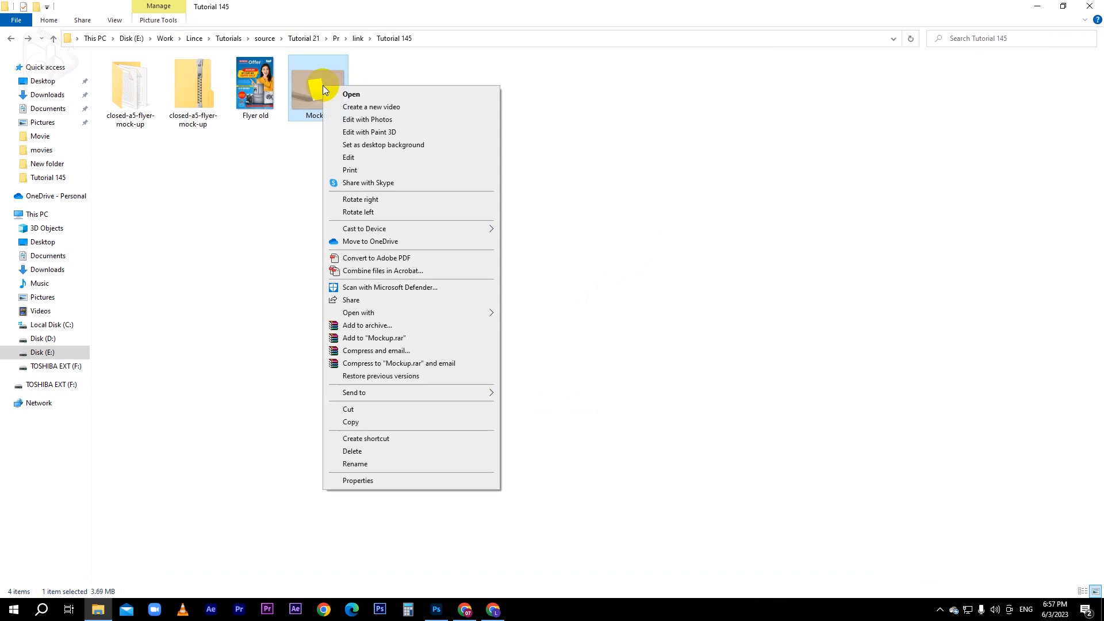
pyautogui.moveTo(392, 312)
pyautogui.click(534, 328)
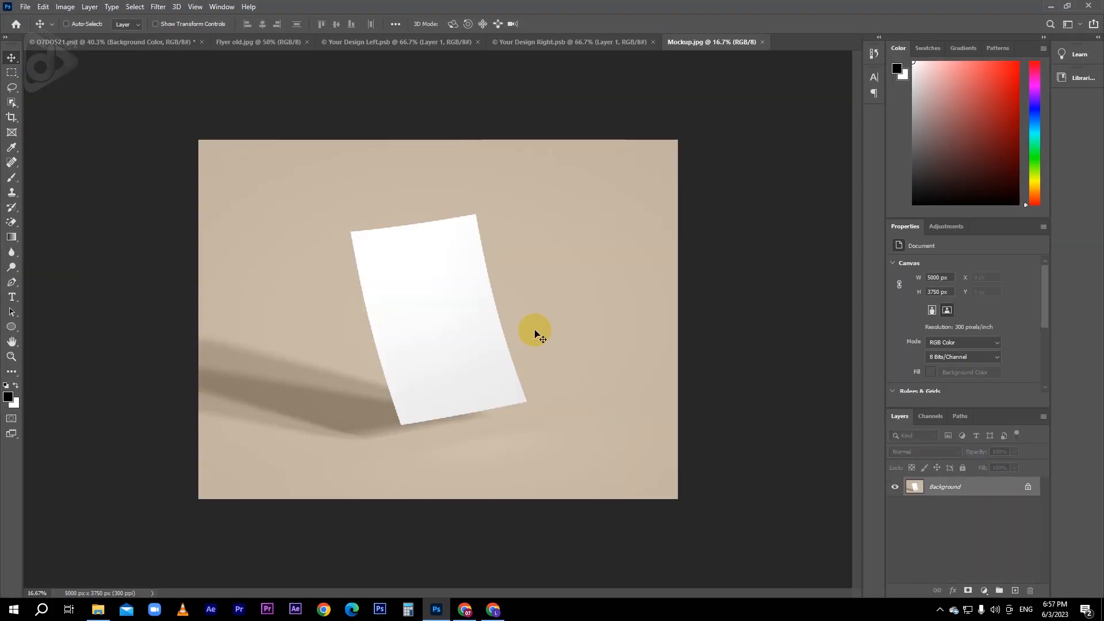
# Step: Draw a rectangle shape about 1542 x 2017 px over the blank paper sheet and fill it with dark blue
pyautogui.scroll(2, 536, 331)
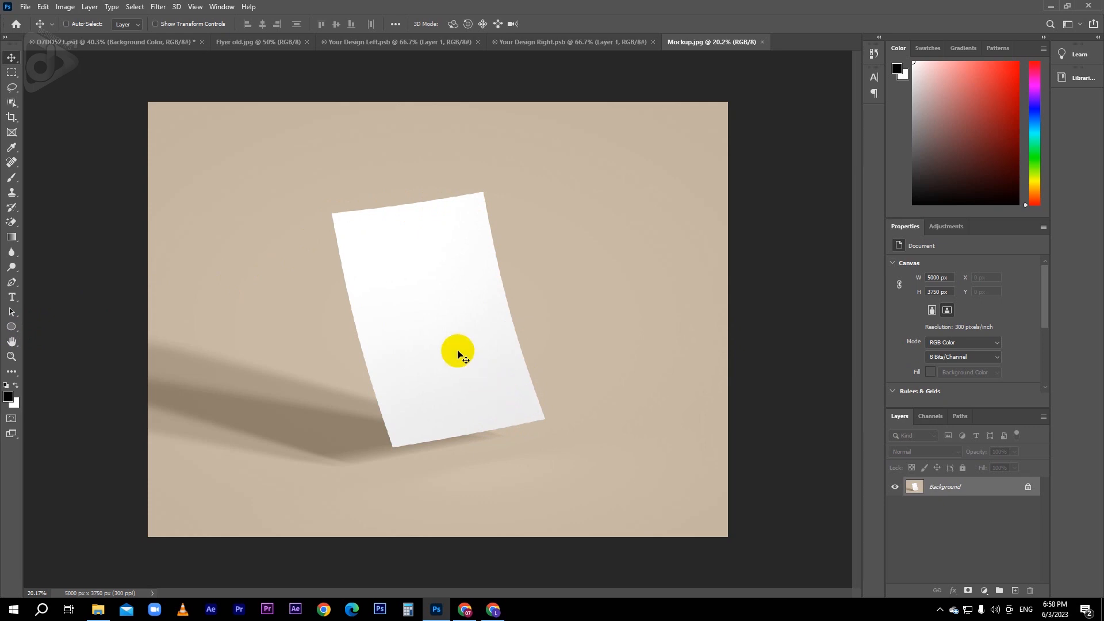
pyautogui.click(13, 328)
pyautogui.click(41, 327)
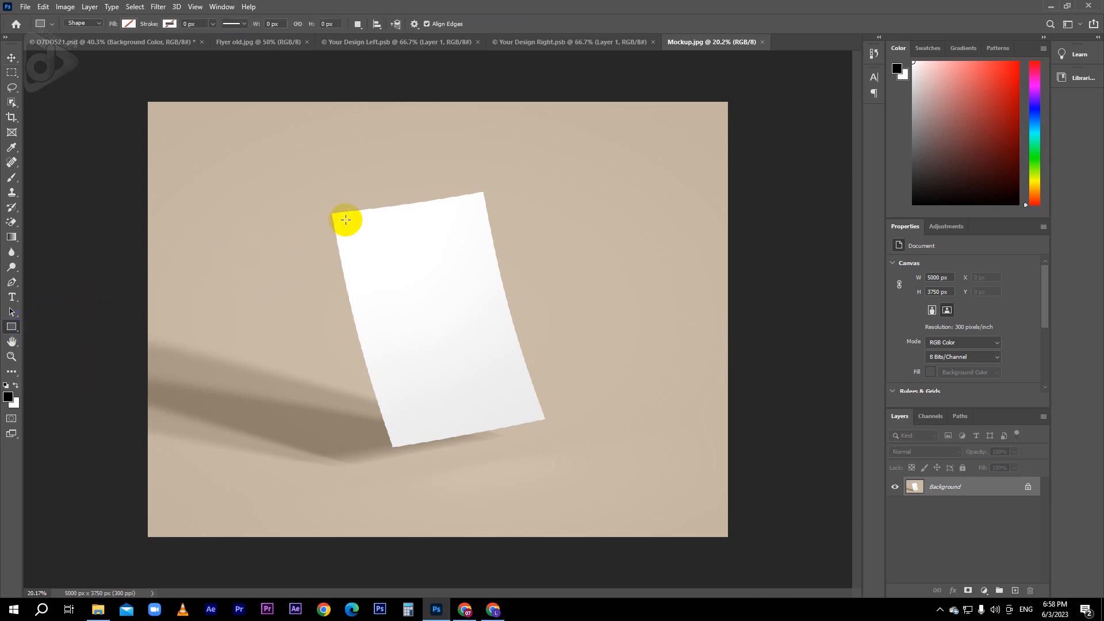
pyautogui.moveTo(334, 214); pyautogui.dragTo(512, 446)
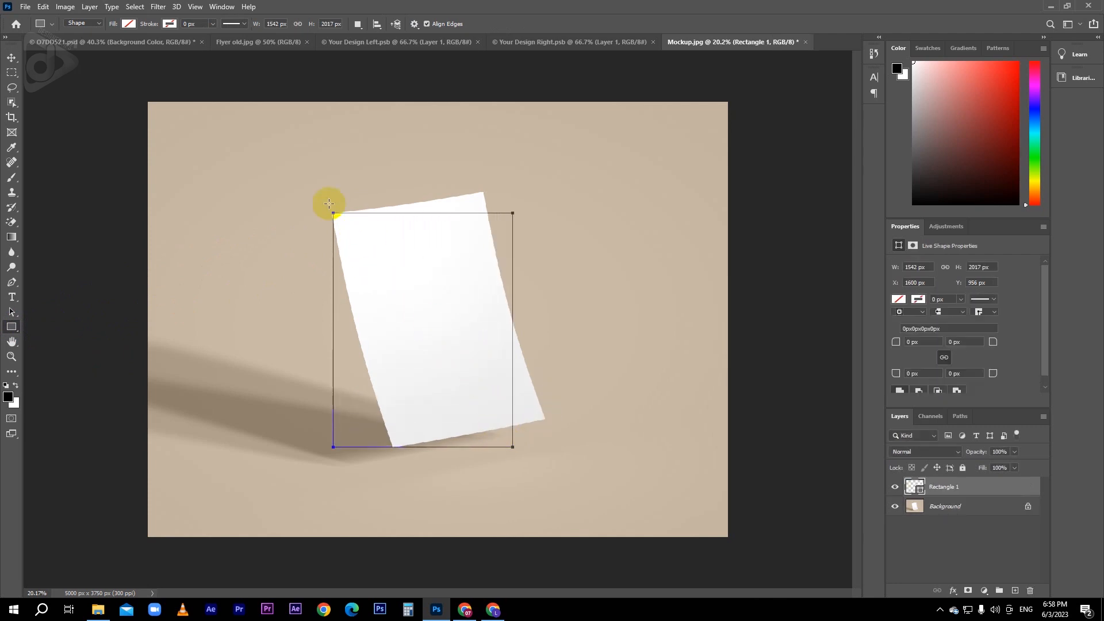
pyautogui.click(128, 26)
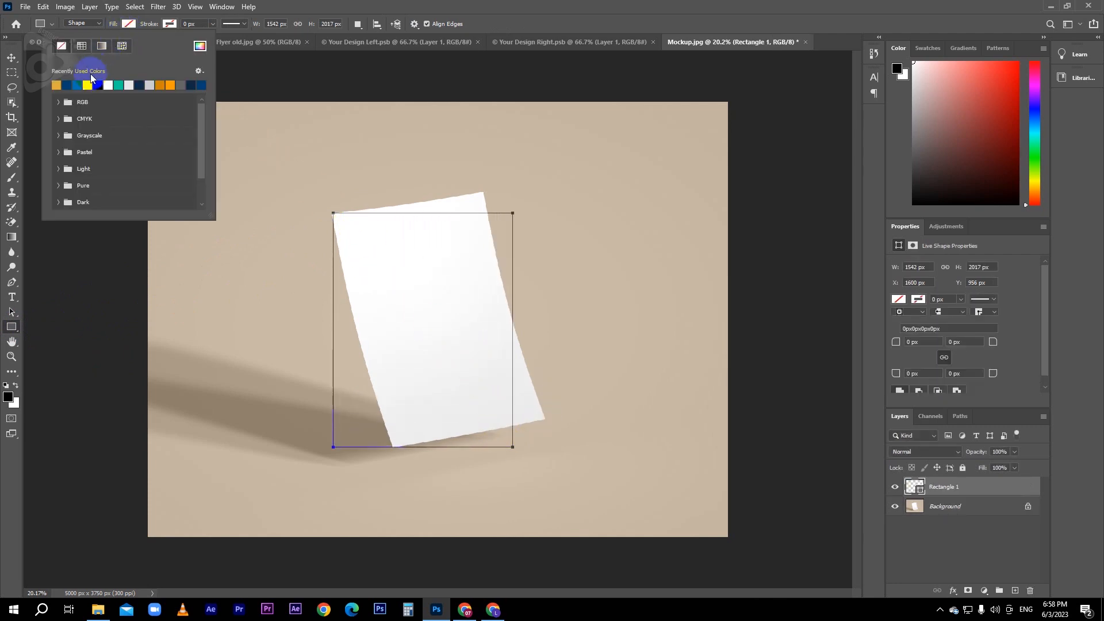
pyautogui.click(90, 83)
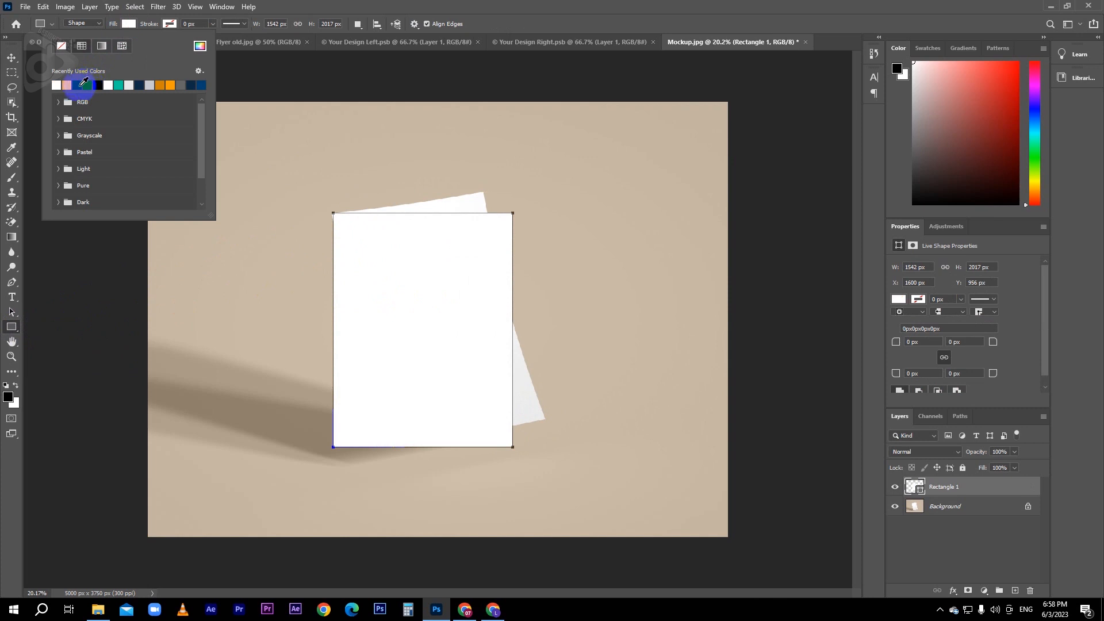
pyautogui.click(81, 84)
pyautogui.click(12, 57)
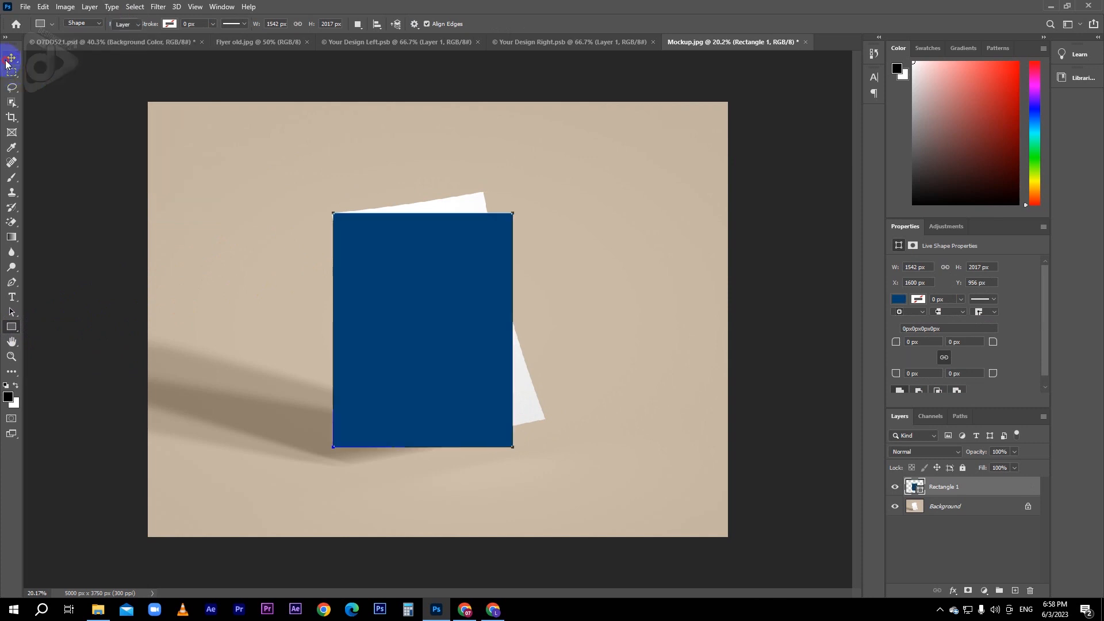
# Step: Convert the blue Rectangle 1 layer to a smart object
pyautogui.scroll(1, 406, 213)
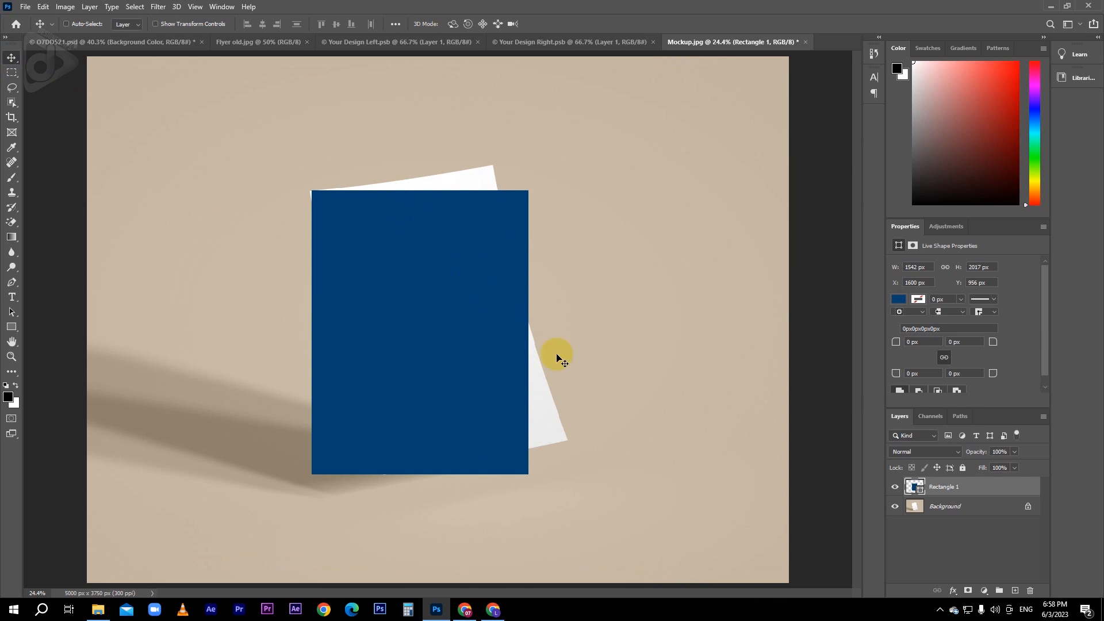
pyautogui.rightClick(970, 488)
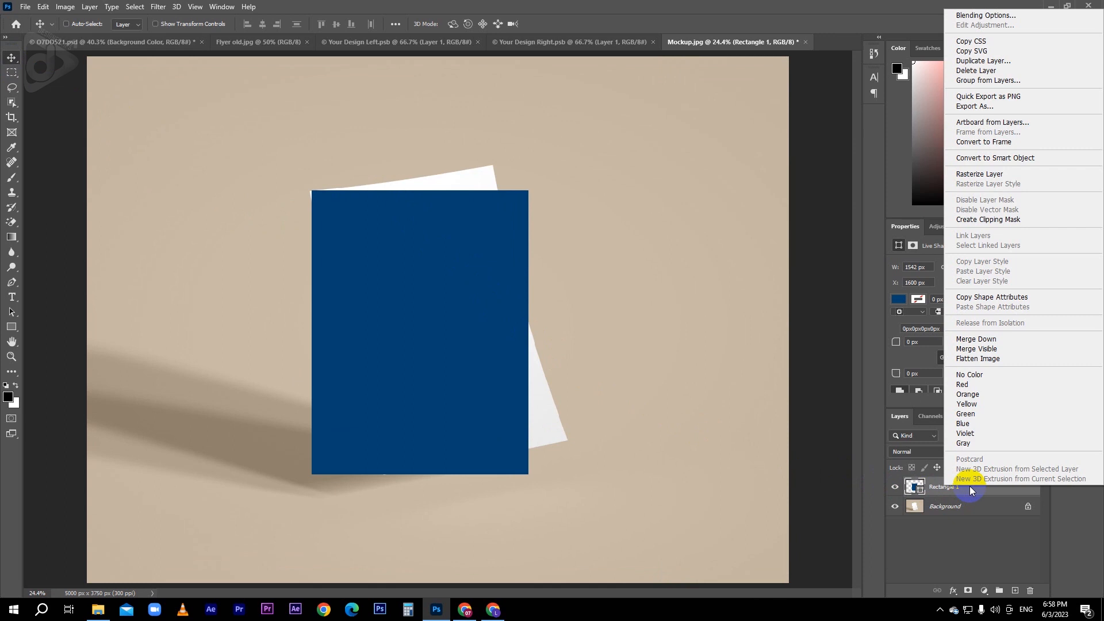
pyautogui.click(975, 160)
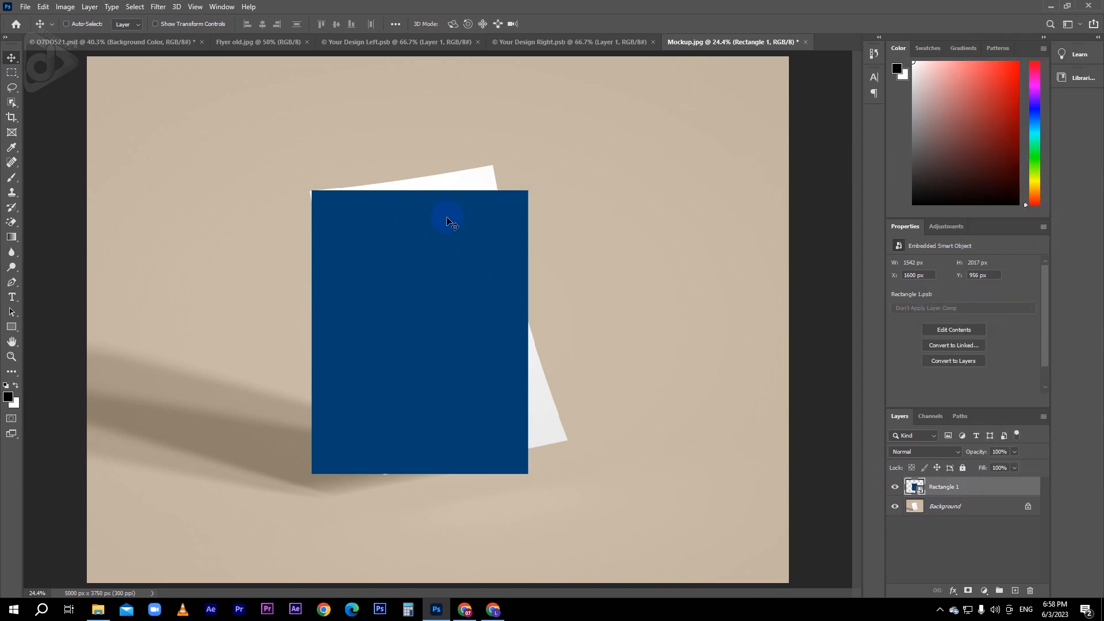
# Step: Start a Distort transform on the blue rectangle and align its two upper corners with the sheet's upper corners
pyautogui.hotkey('ctrl', 't')
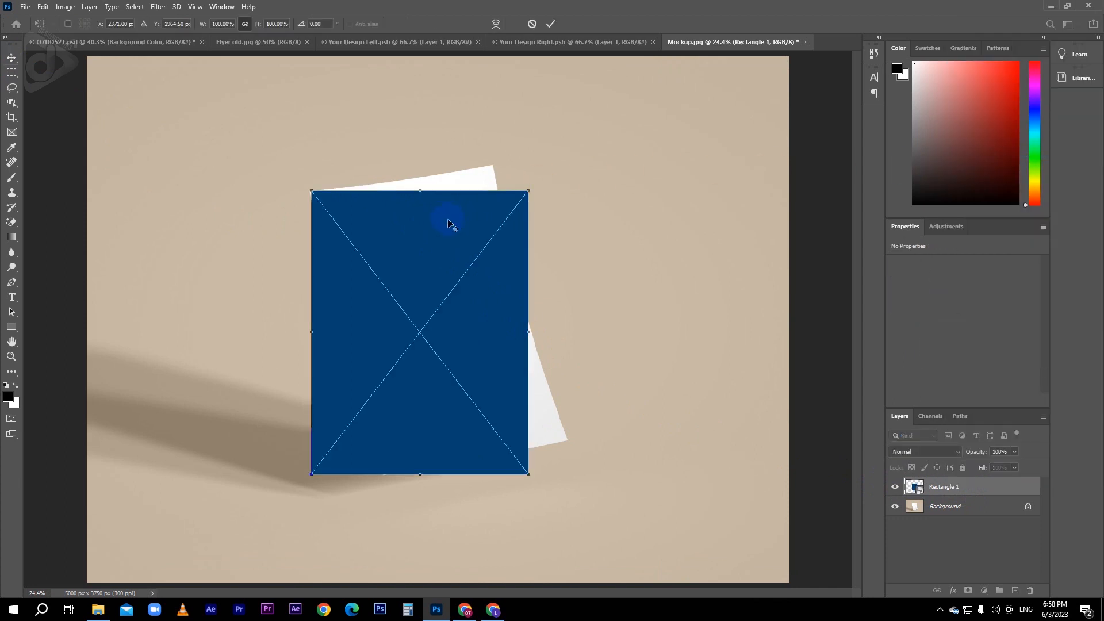
pyautogui.scroll(1, 449, 224)
pyautogui.scroll(1, 449, 224)
pyautogui.rightClick(451, 226)
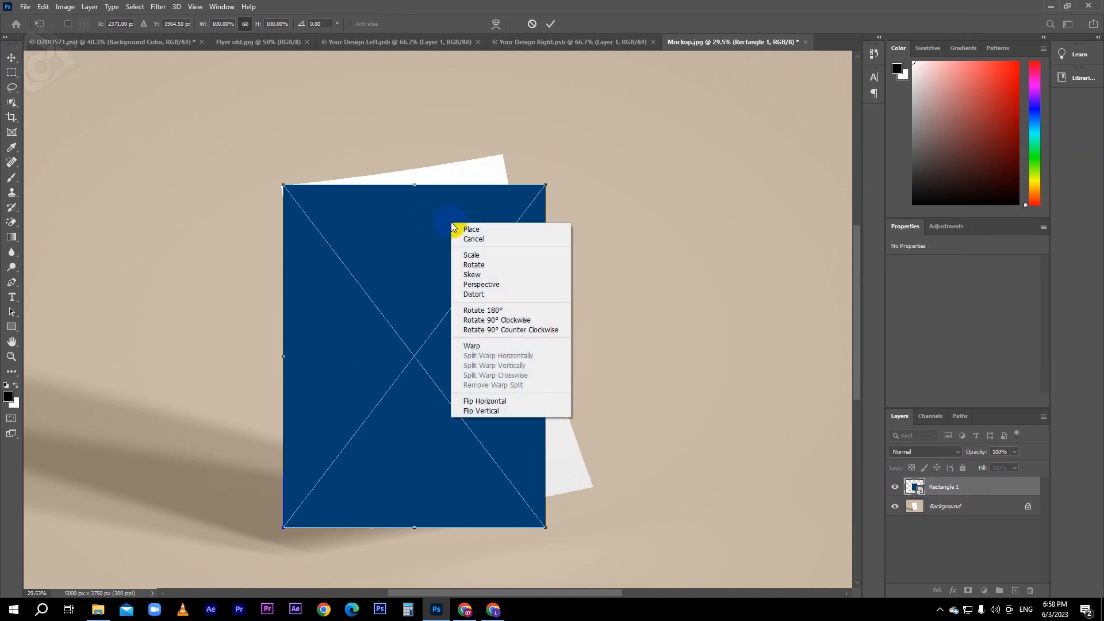
pyautogui.click(492, 295)
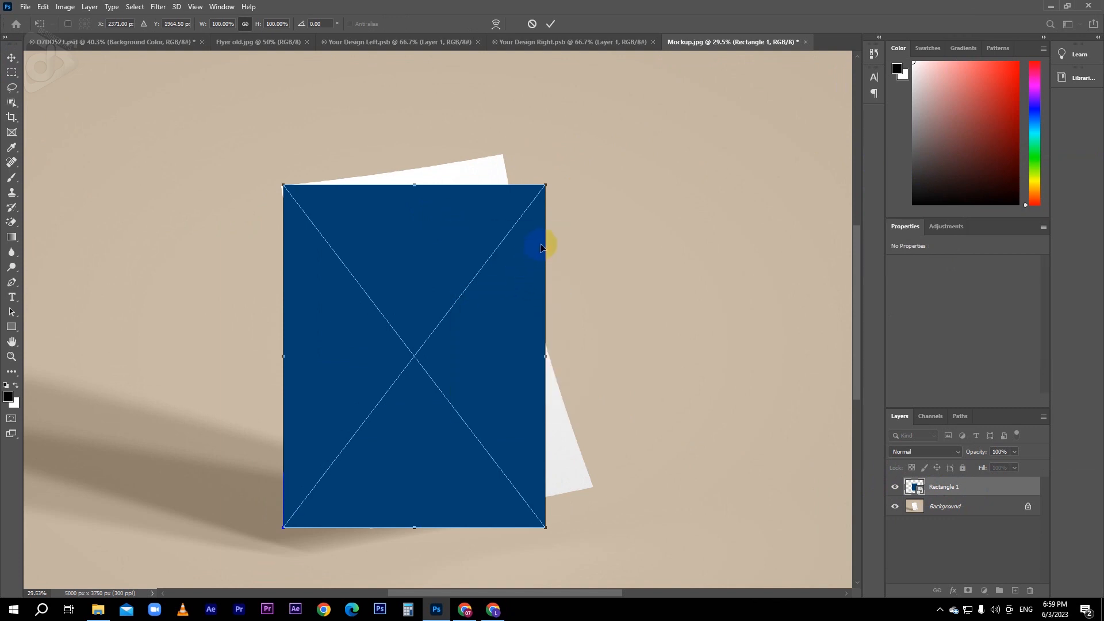
pyautogui.scroll(3, 545, 250)
pyautogui.scroll(3, 545, 253)
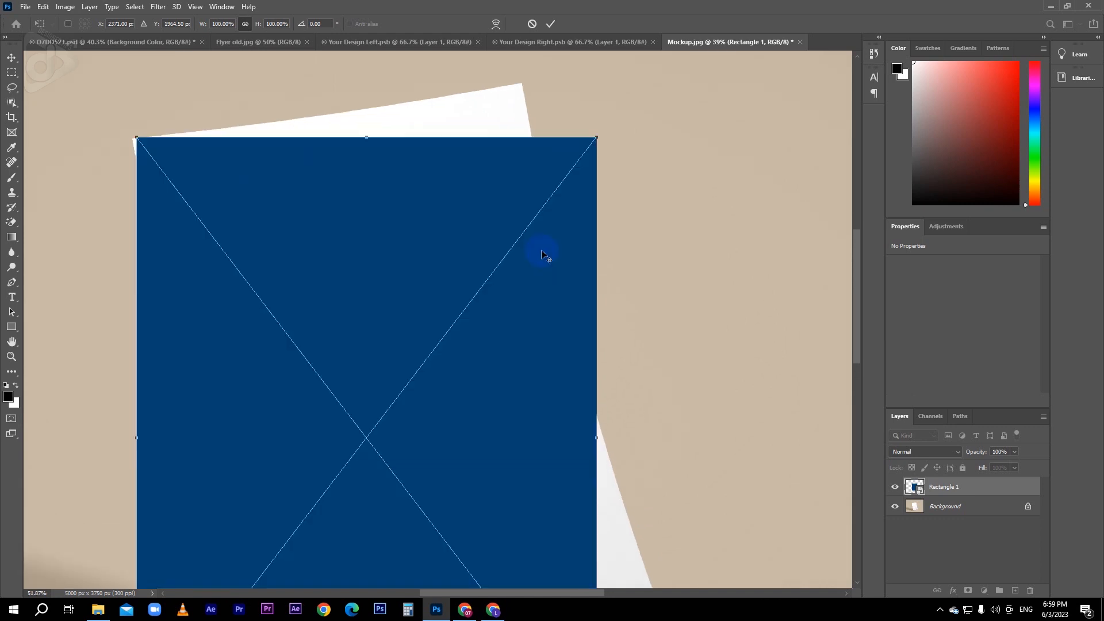
pyautogui.moveTo(500, 190); pyautogui.dragTo(564, 251)
pyautogui.scroll(2, 274, 218)
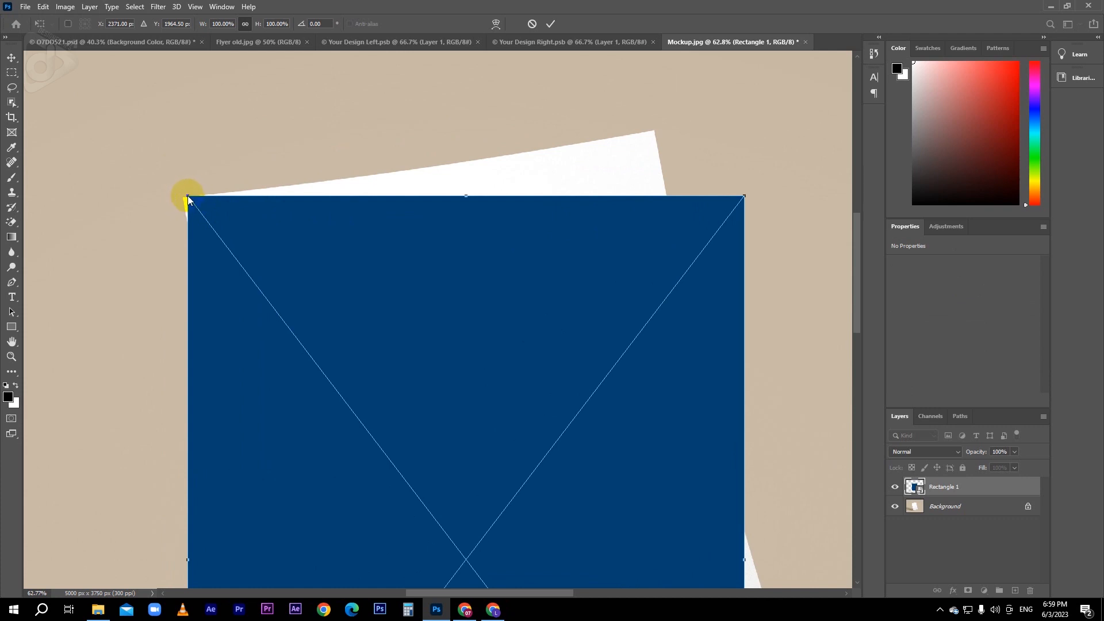
pyautogui.moveTo(187, 198); pyautogui.dragTo(185, 199)
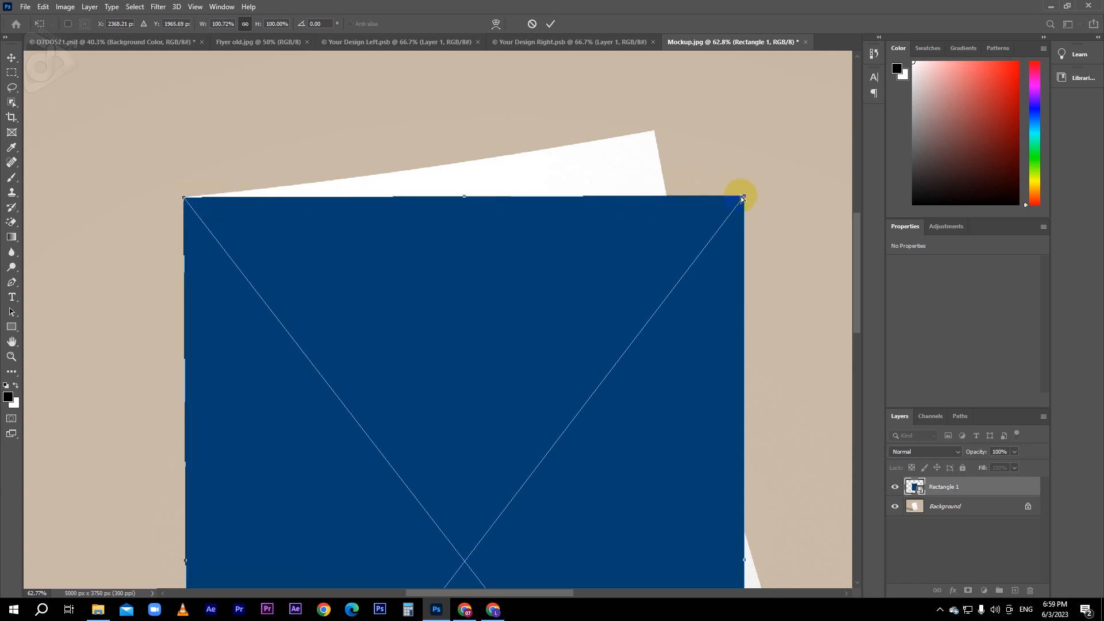
pyautogui.moveTo(744, 199); pyautogui.dragTo(655, 130)
# Step: Distort the blue rectangle's two lower corners onto the matching lower corners of the paper sheet
pyautogui.moveTo(713, 429); pyautogui.dragTo(661, 253)
pyautogui.moveTo(705, 518); pyautogui.dragTo(638, 352)
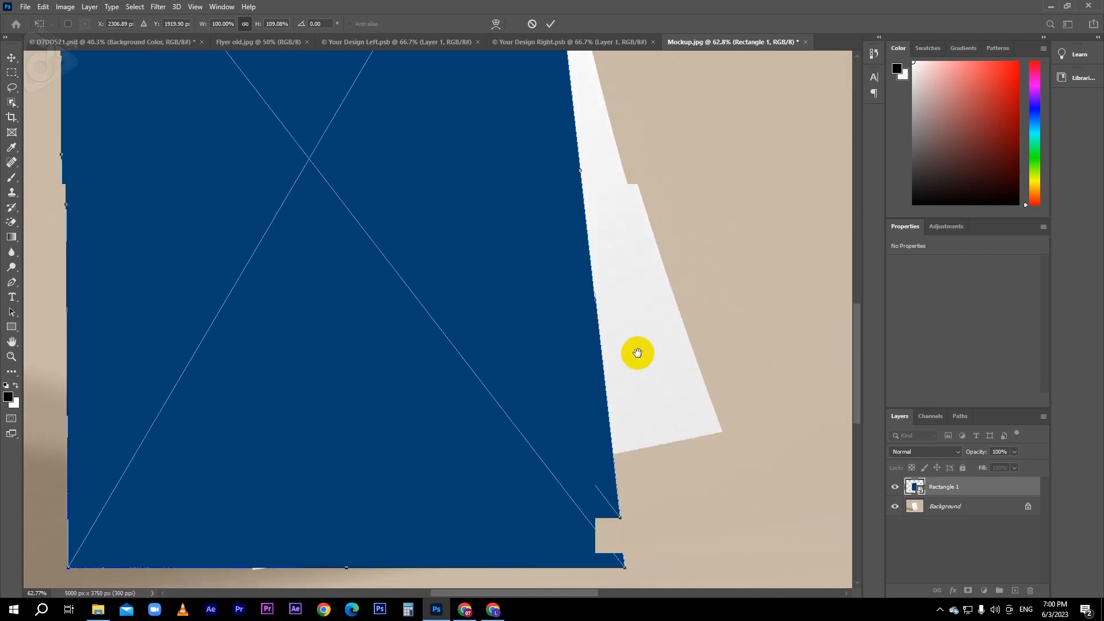
pyautogui.moveTo(620, 517); pyautogui.dragTo(722, 432)
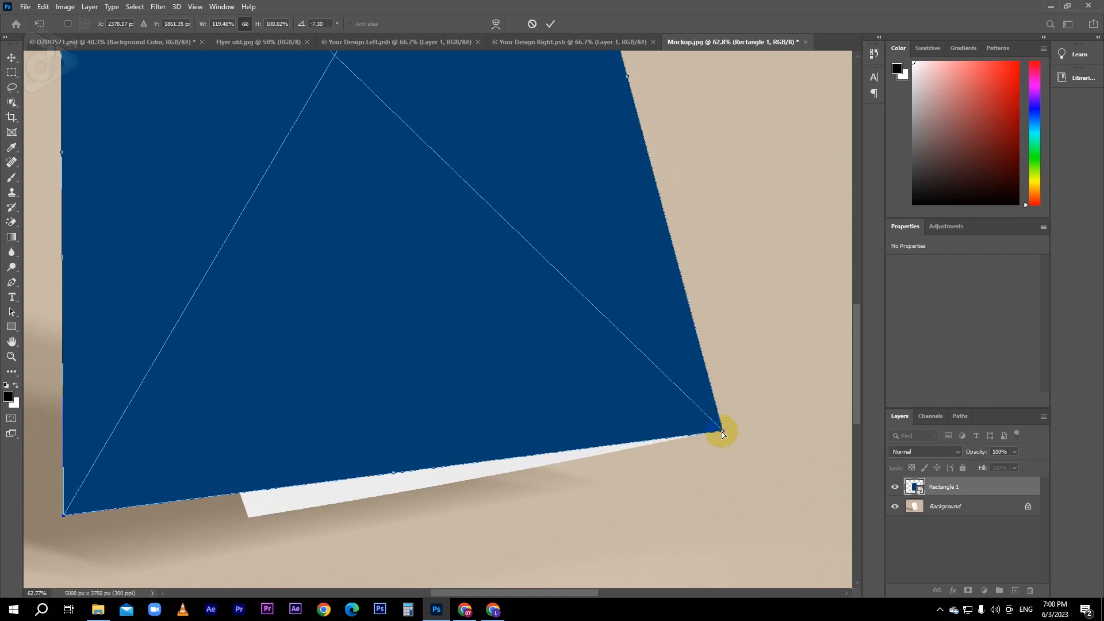
pyautogui.moveTo(540, 456); pyautogui.dragTo(678, 452)
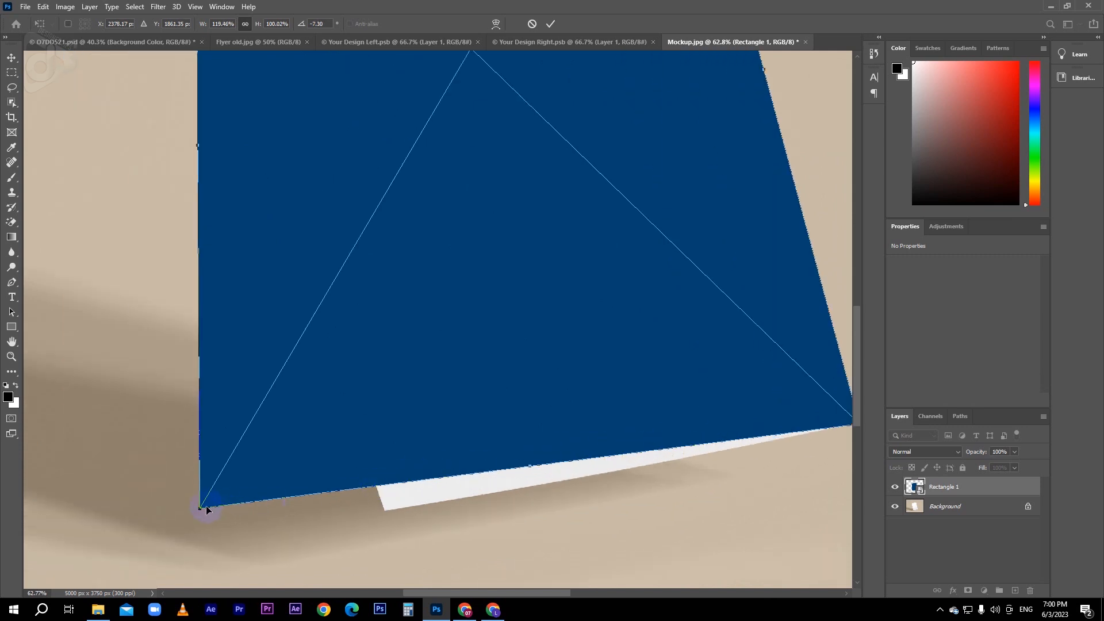
pyautogui.moveTo(200, 509); pyautogui.dragTo(386, 513)
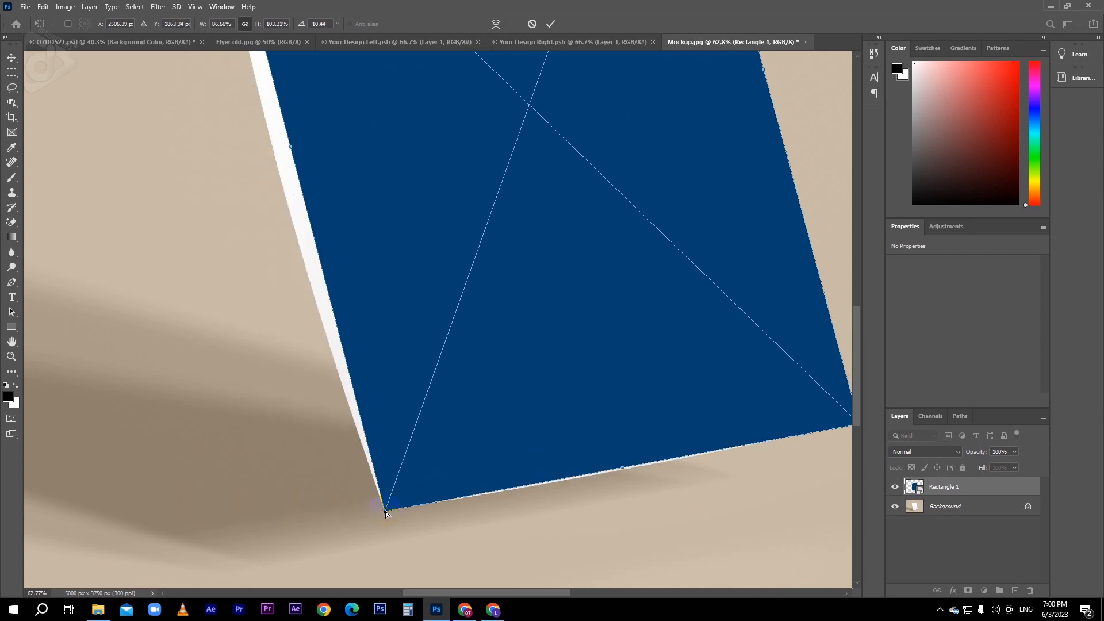
pyautogui.scroll(-5, 480, 483)
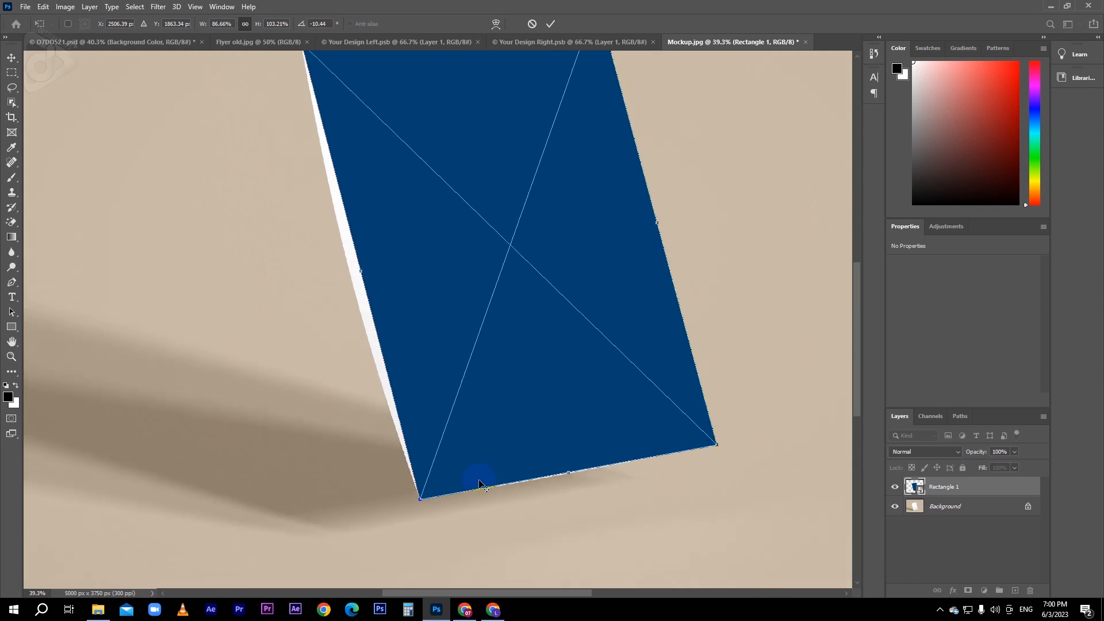
pyautogui.scroll(-1, 480, 472)
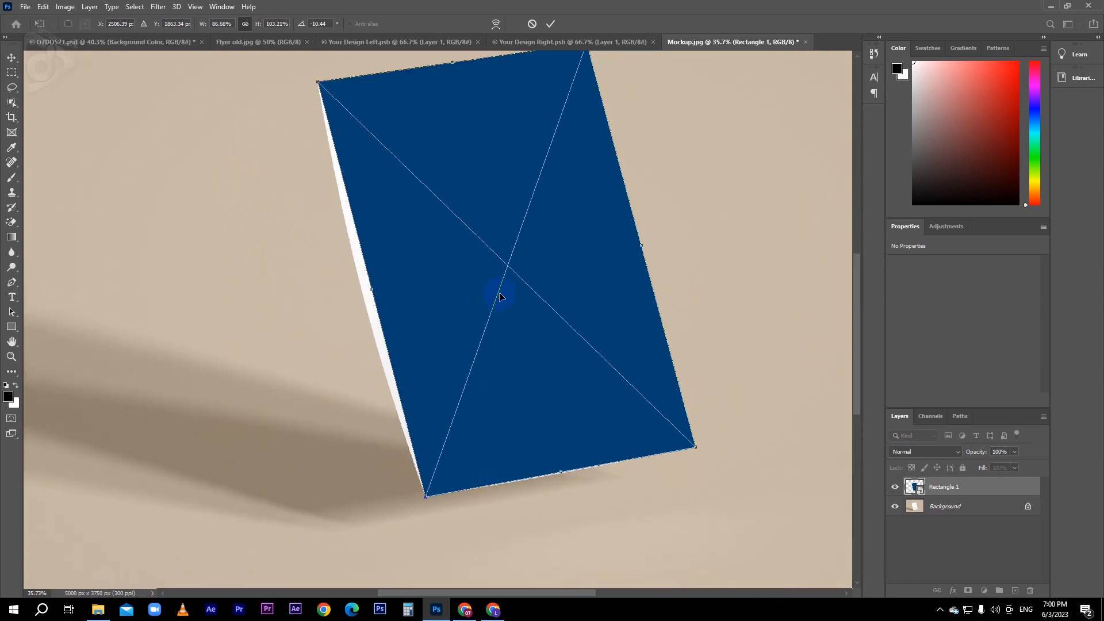
pyautogui.moveTo(499, 293); pyautogui.dragTo(500, 328)
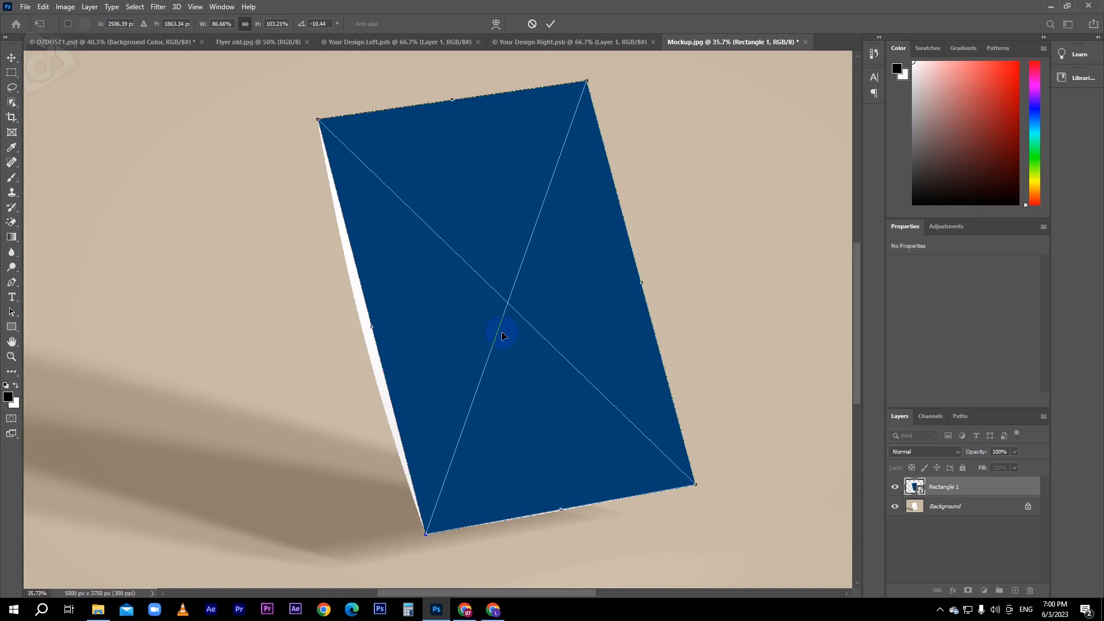
# Step: Switch the blue rectangle's transform to Warp and bend its left edge to follow the curved left edge of the paper sheet
pyautogui.rightClick(441, 284)
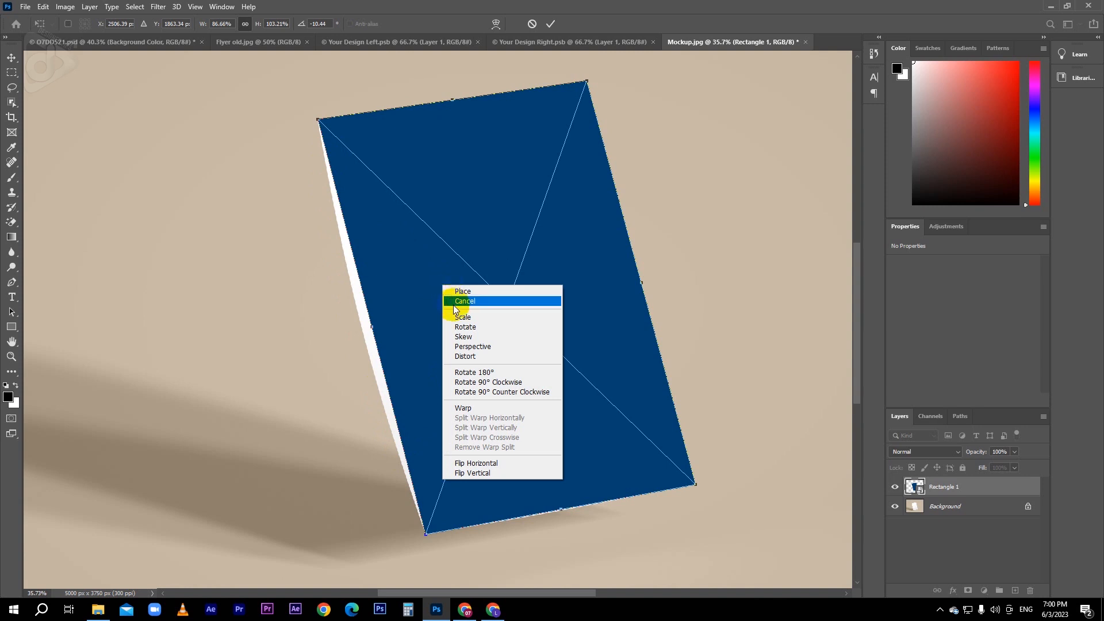
pyautogui.click(477, 408)
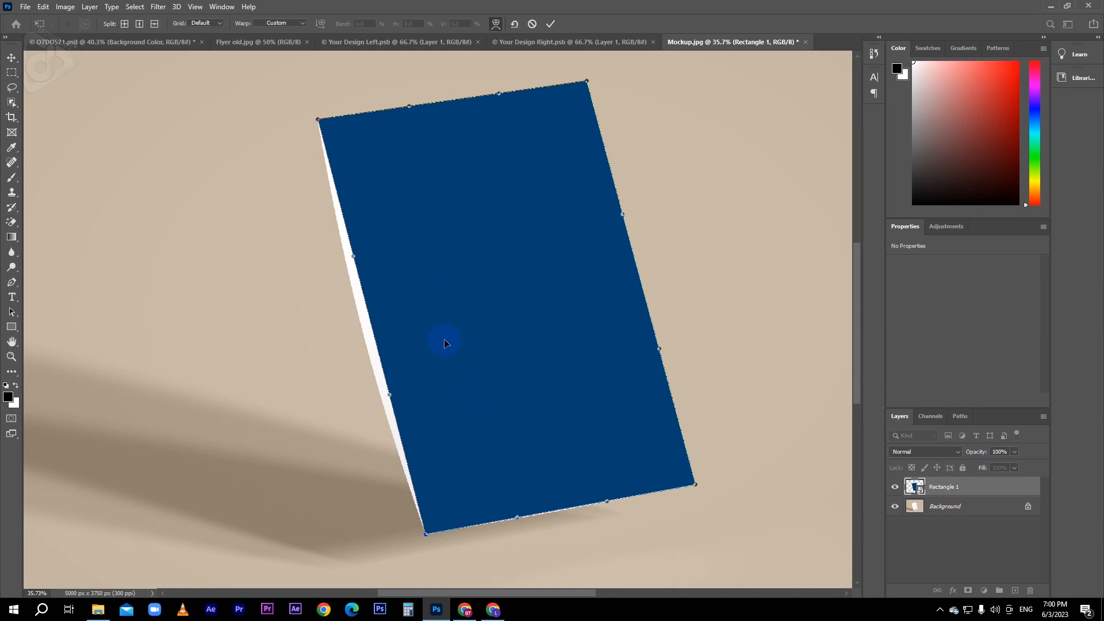
pyautogui.moveTo(355, 258)
pyautogui.mouseDown()
pyautogui.moveTo(342, 251)
pyautogui.moveTo(337, 263)
pyautogui.mouseUp()
pyautogui.click(390, 396)
pyautogui.moveTo(390, 396); pyautogui.dragTo(381, 404)
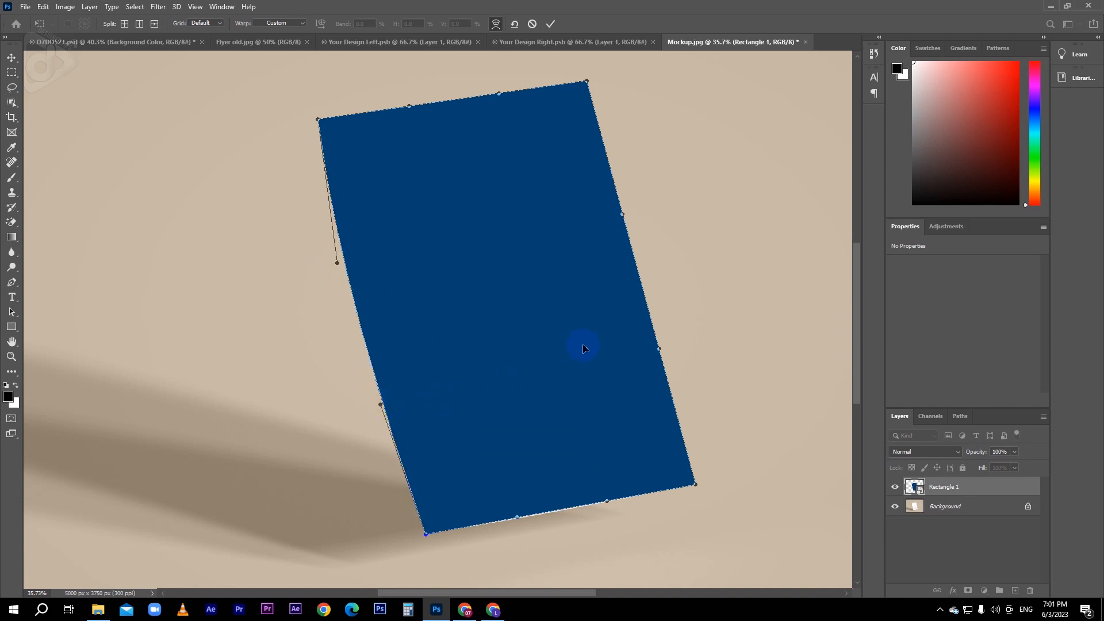
# Step: Warp the blue rectangle's right edge inward to match the curve of the sheet's right edge
pyautogui.moveTo(623, 218); pyautogui.dragTo(600, 224)
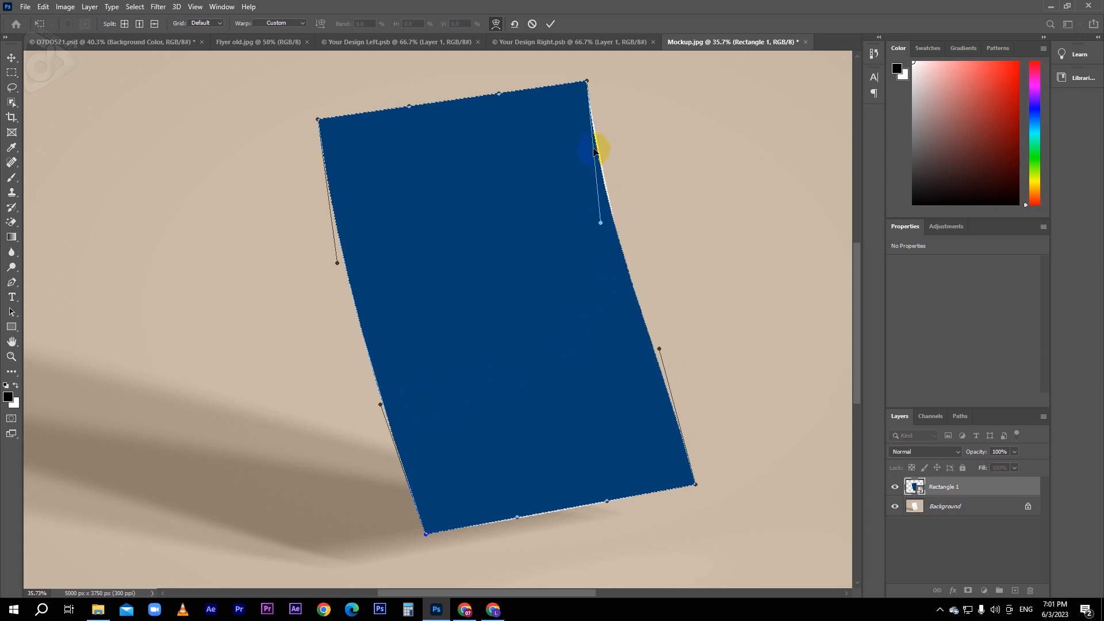
pyautogui.moveTo(594, 146); pyautogui.dragTo(598, 142)
pyautogui.moveTo(659, 349); pyautogui.dragTo(648, 357)
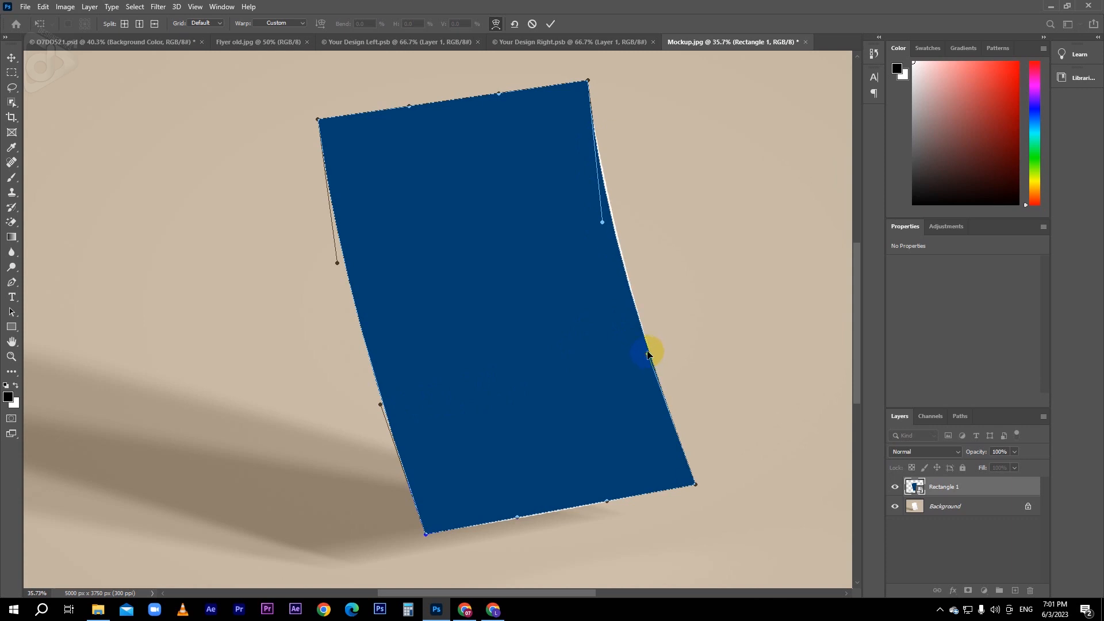
pyautogui.moveTo(606, 226); pyautogui.dragTo(607, 225)
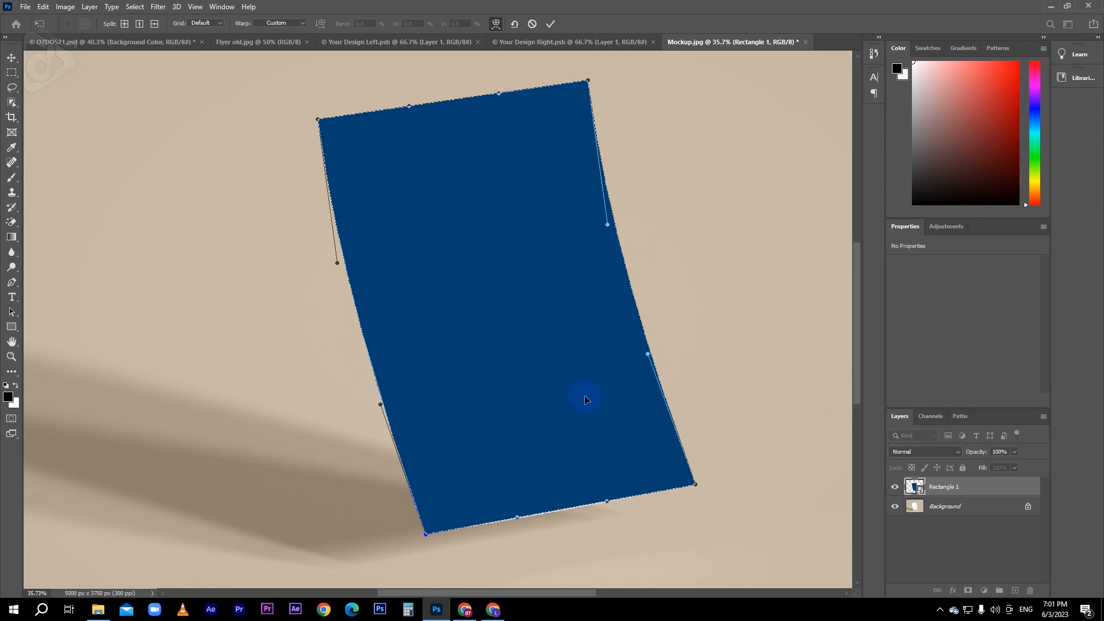
# Step: Warp the blue rectangle's bottom edge and lower-left side to cover the remaining white slivers of the sheet
pyautogui.scroll(2, 559, 507)
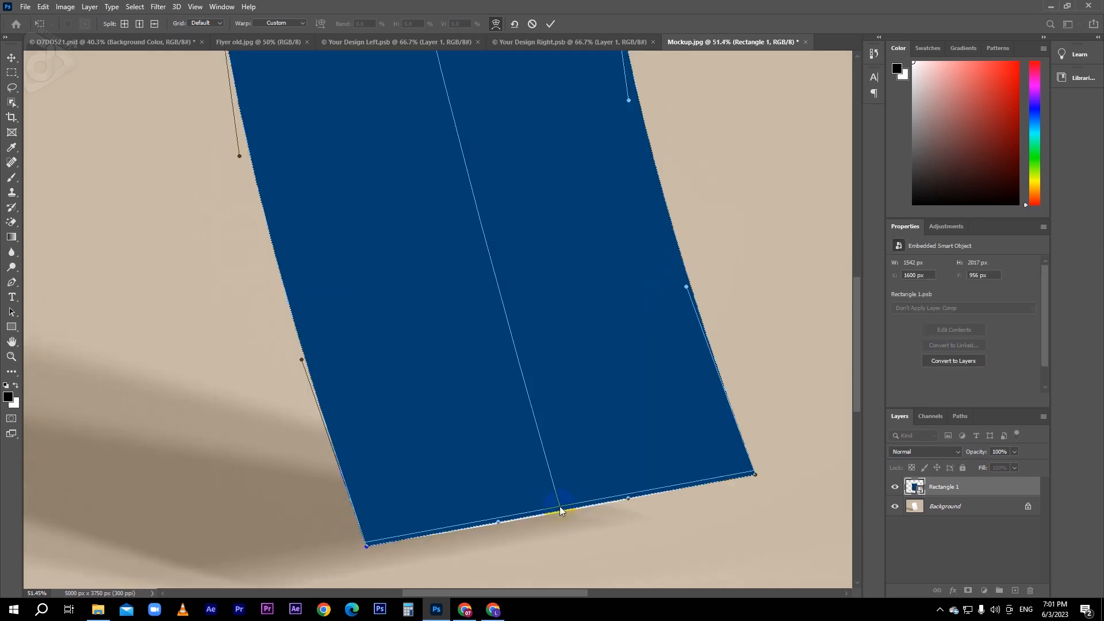
pyautogui.moveTo(541, 512); pyautogui.dragTo(541, 513)
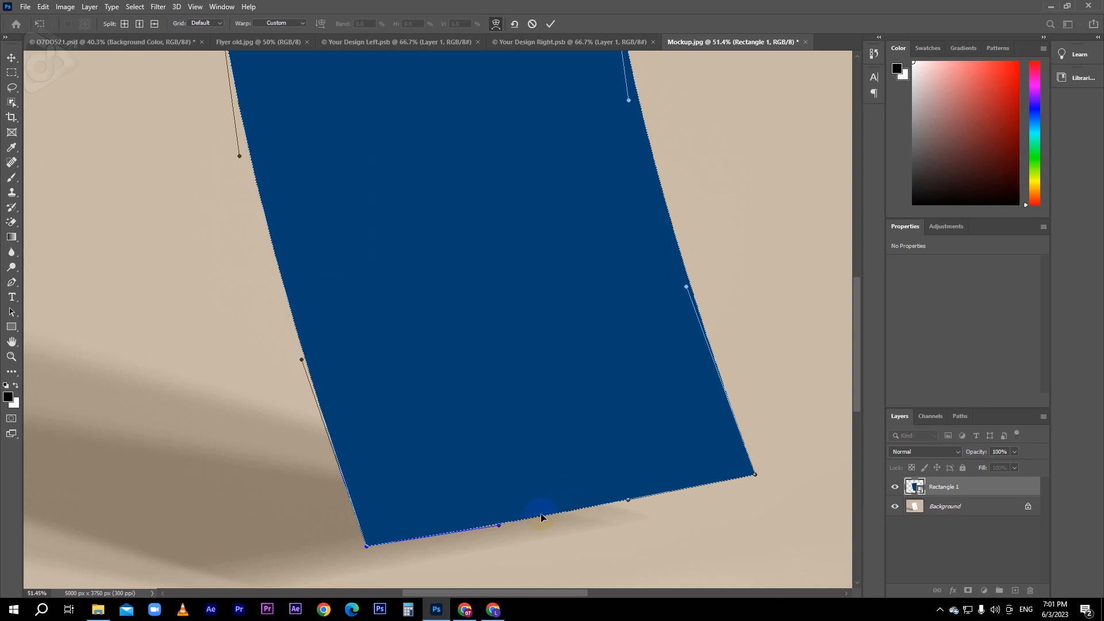
pyautogui.moveTo(541, 518); pyautogui.dragTo(537, 513)
pyautogui.moveTo(355, 516); pyautogui.dragTo(353, 518)
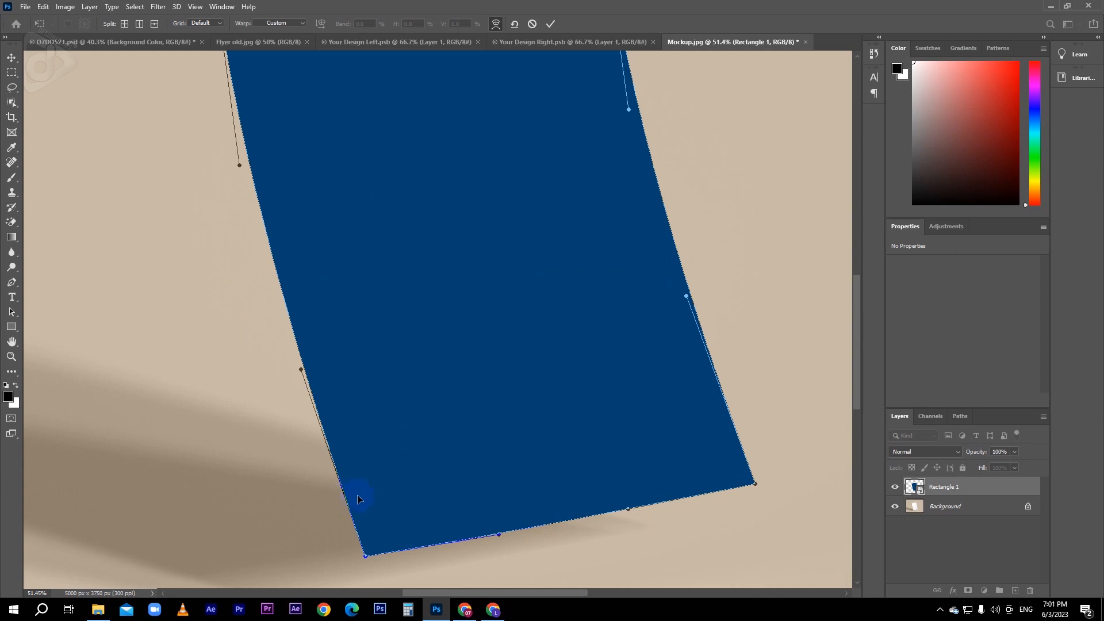
# Step: Fit the blue rectangle's top edge to the sheet's upper edge and apply the warp
pyautogui.scroll(2, 358, 495)
pyautogui.moveTo(345, 211); pyautogui.dragTo(413, 376)
pyautogui.click(414, 132)
pyautogui.moveTo(413, 132); pyautogui.dragTo(412, 135)
pyautogui.moveTo(539, 115); pyautogui.dragTo(540, 123)
pyautogui.moveTo(412, 136); pyautogui.dragTo(410, 138)
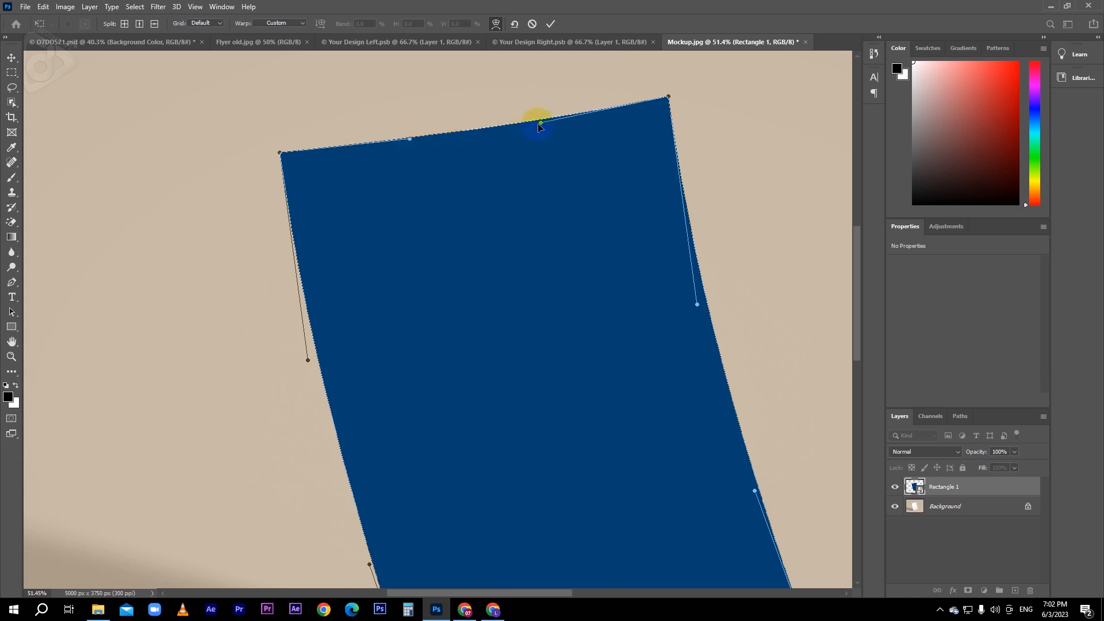
pyautogui.moveTo(542, 125); pyautogui.dragTo(535, 124)
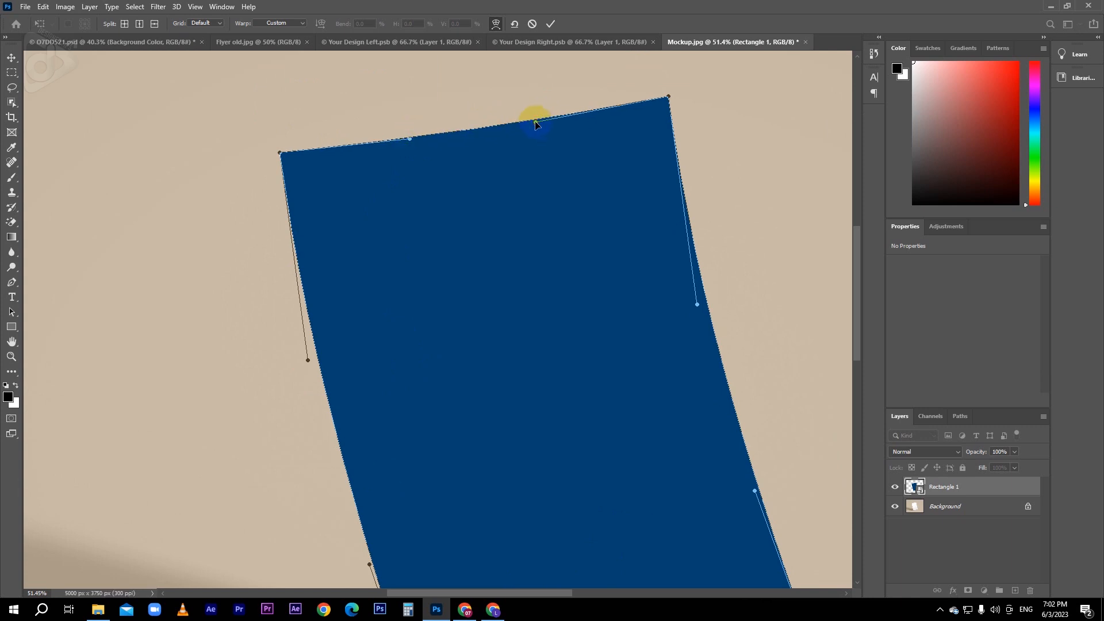
pyautogui.keyDown('alt'); pyautogui.click(532, 278); pyautogui.keyUp('alt')
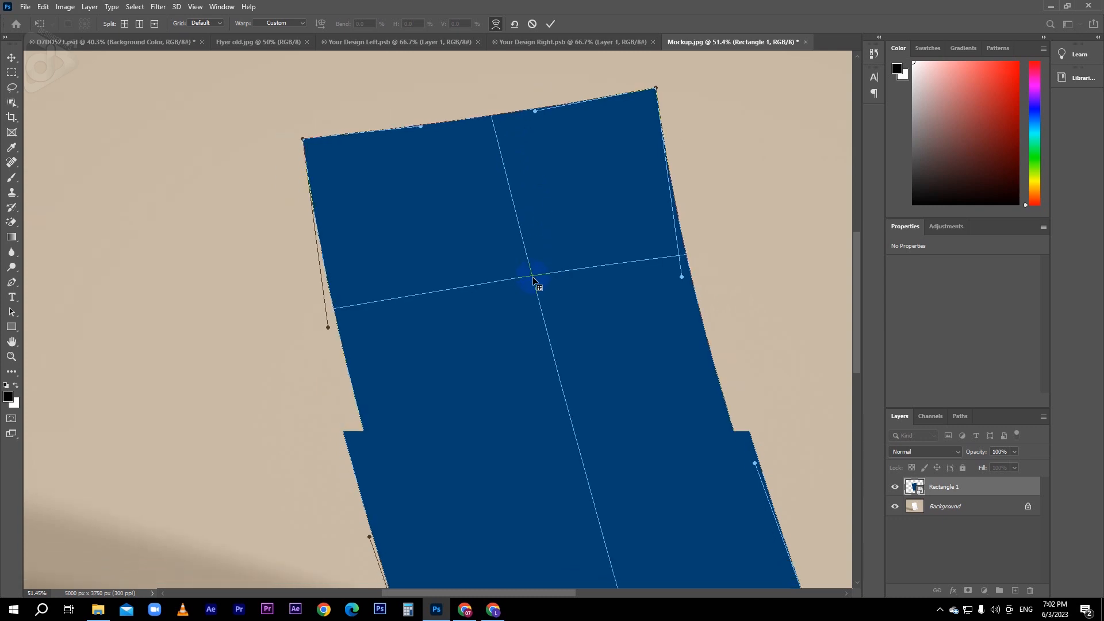
pyautogui.scroll(-5, 532, 280)
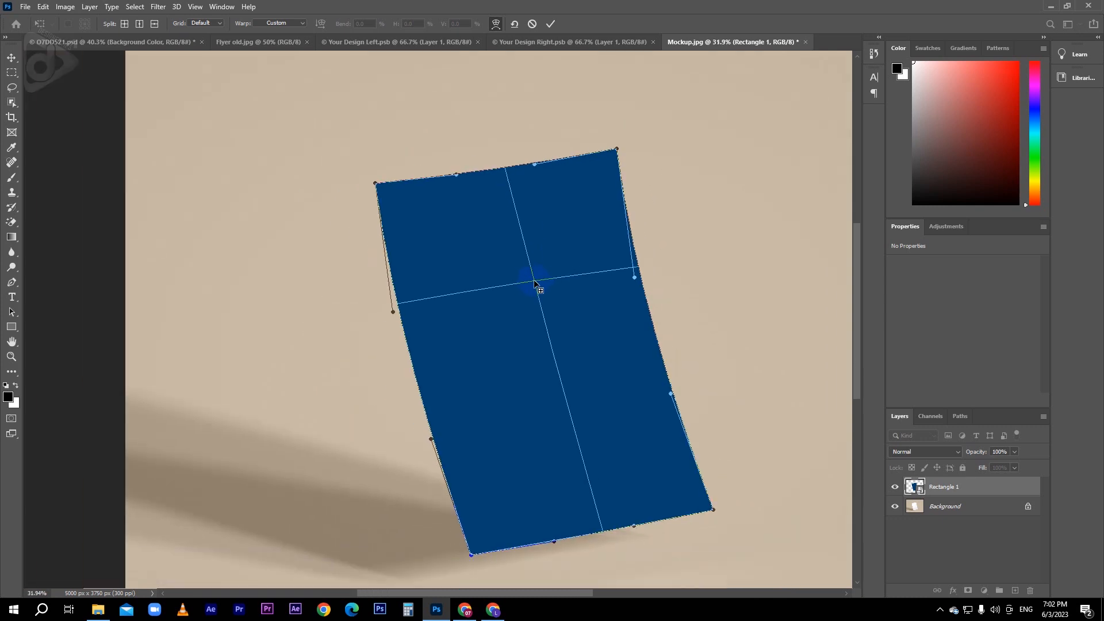
pyautogui.scroll(-2, 533, 279)
pyautogui.press('Return')
pyautogui.scroll(-1, 581, 314)
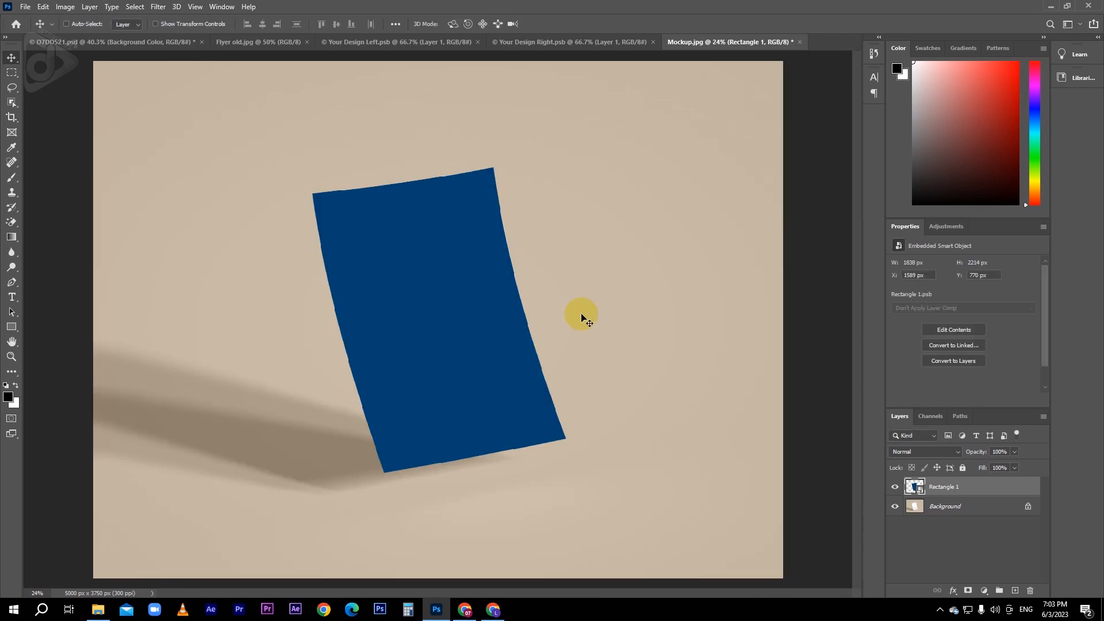
pyautogui.scroll(-1, 582, 314)
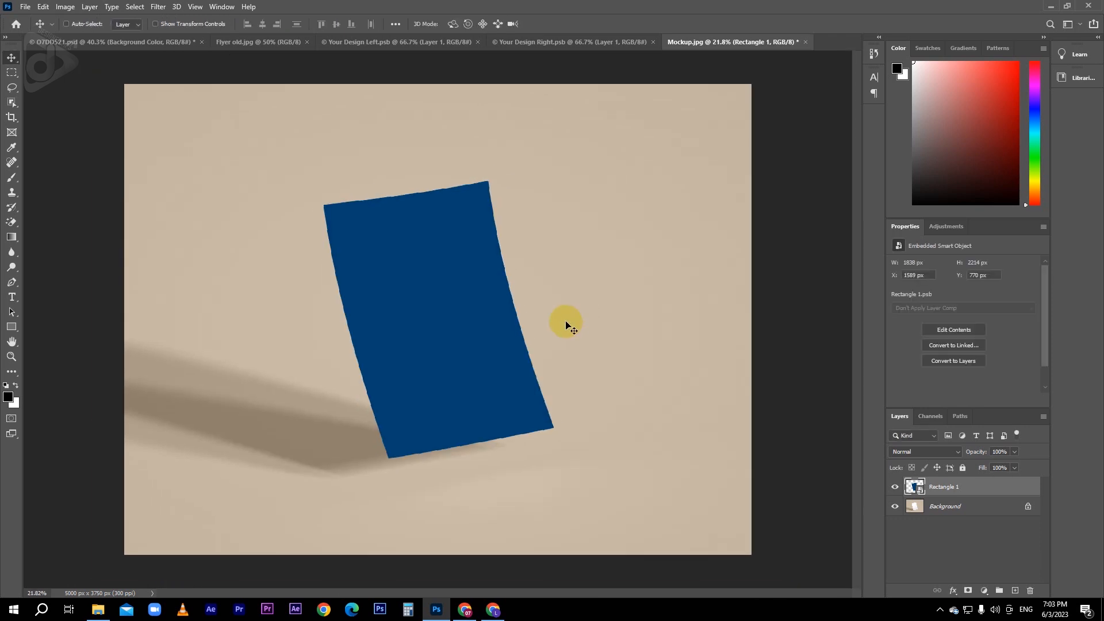
# Step: Open the Rectangle 1 smart object's contents and bring in the flyer from Flyer old.jpg, aligned to the canvas's upper-left corner
pyautogui.doubleClick(914, 488)
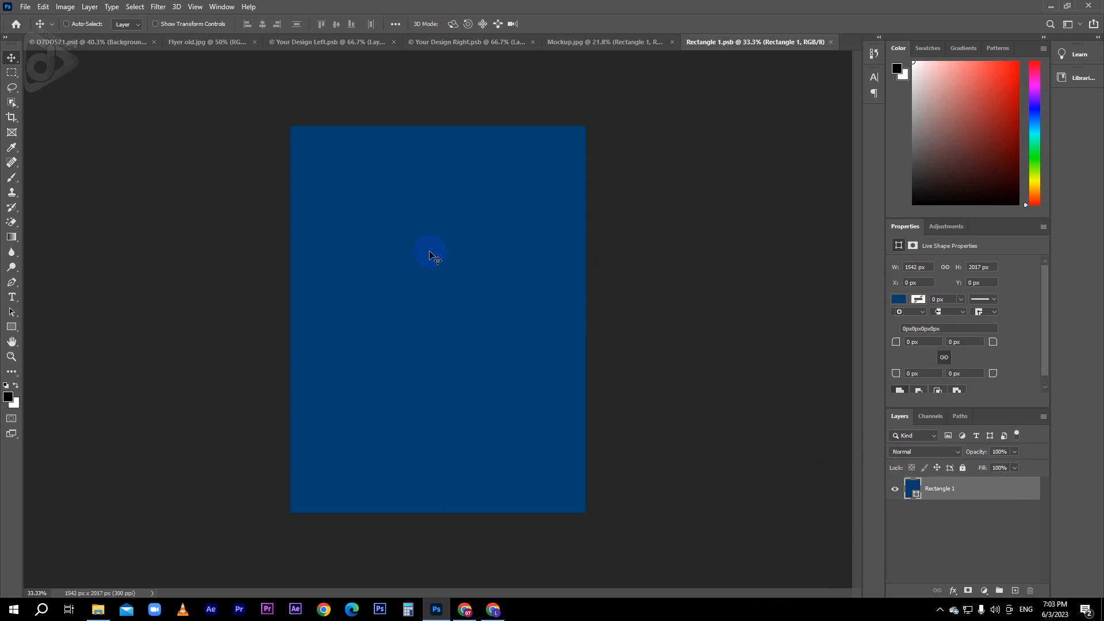
pyautogui.click(233, 44)
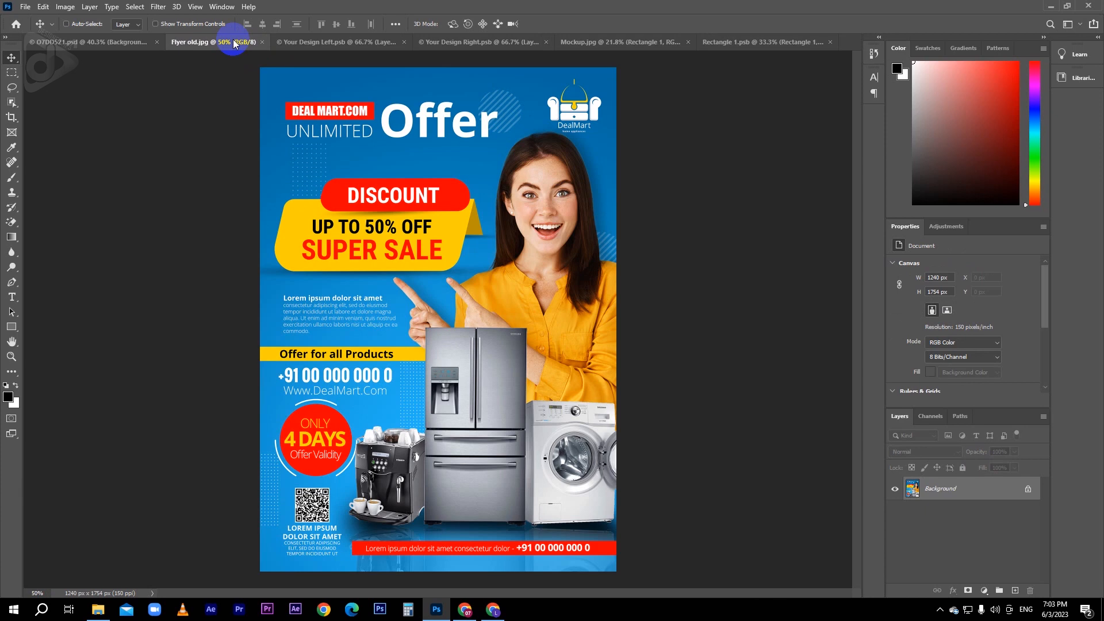
pyautogui.moveTo(744, 59); pyautogui.dragTo(545, 283)
pyautogui.moveTo(541, 206); pyautogui.dragTo(406, 224)
# Step: Stretch the flyer layer to fill the whole 1542 x 2017 px canvas and save the smart object's contents
pyautogui.hotkey('ctrl', 't')
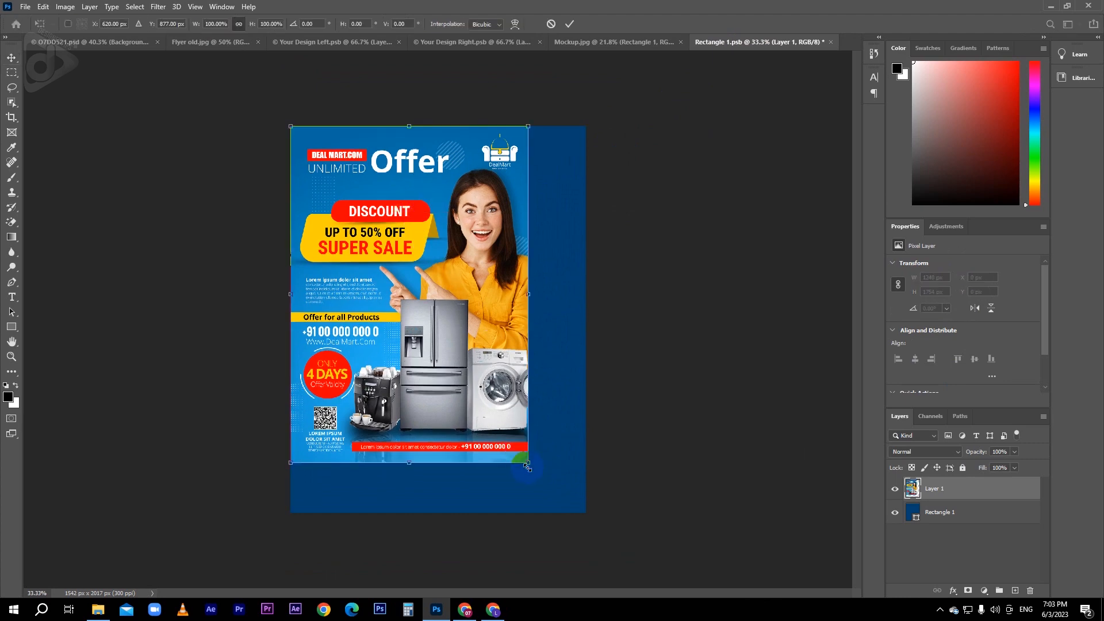
pyautogui.moveTo(528, 462); pyautogui.dragTo(585, 512)
pyautogui.press('Return')
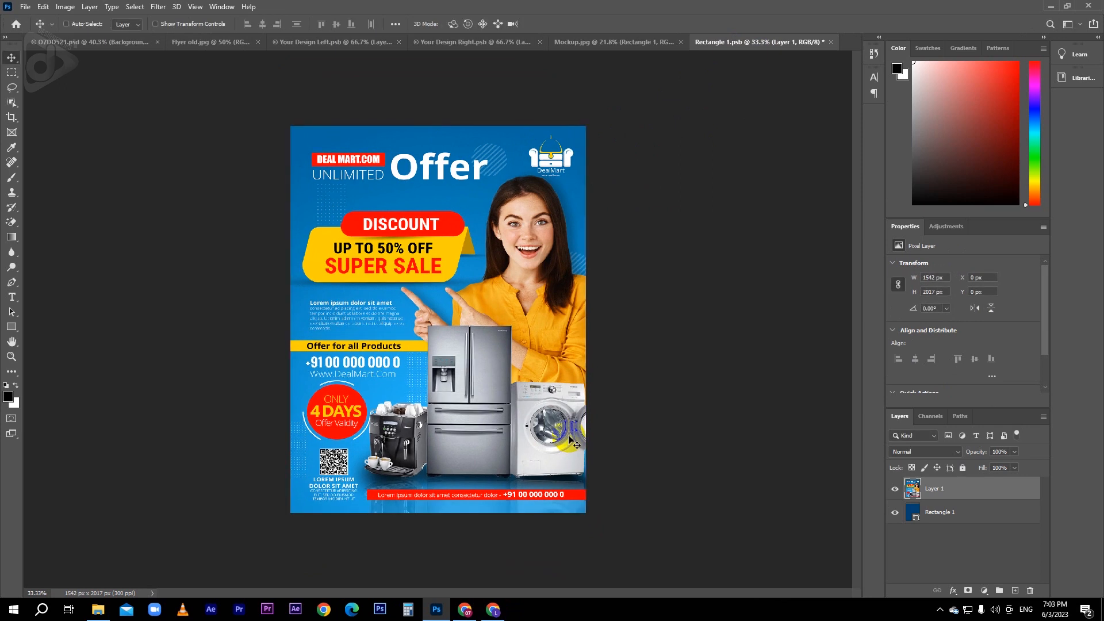
pyautogui.hotkey('ctrl', 's')
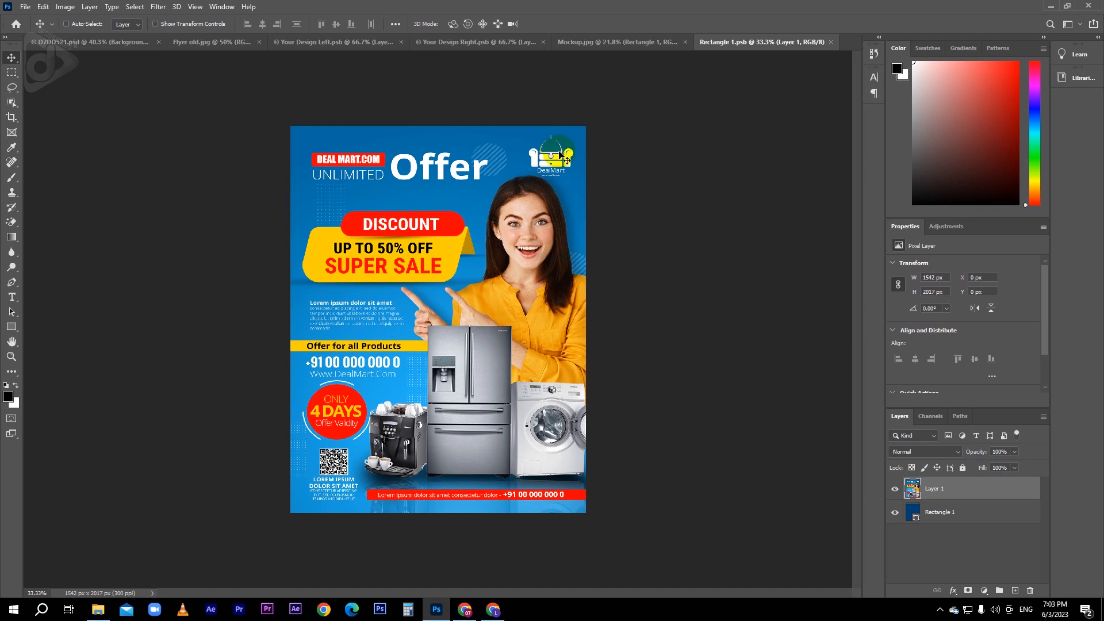
# Step: Return to Mockup.jpg and convert the locked Background into a regular layer named Layer 0
pyautogui.click(625, 46)
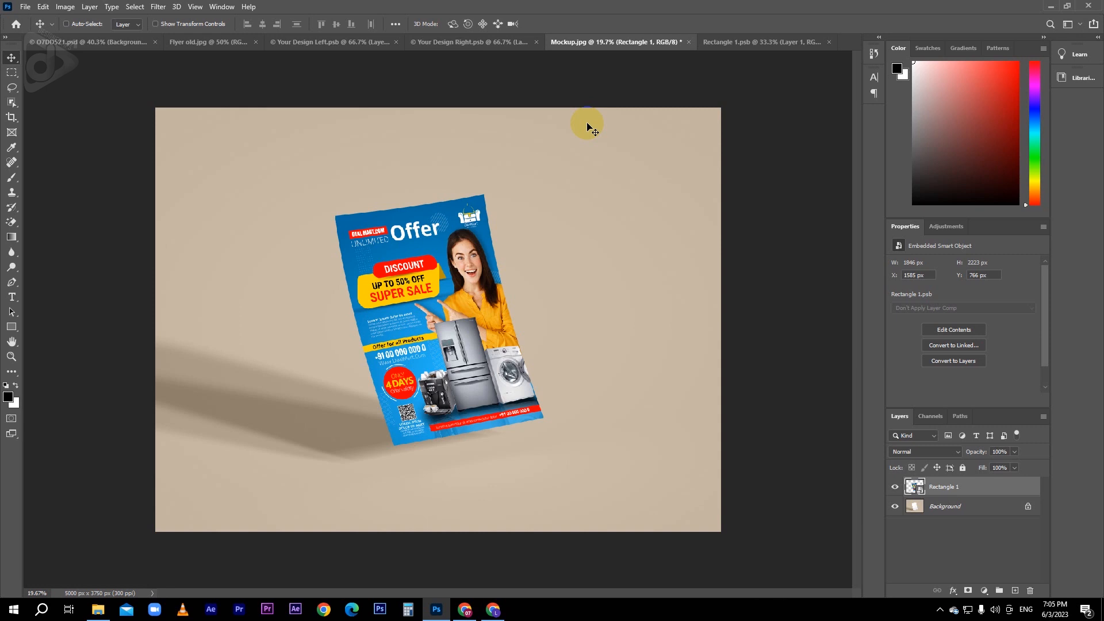
pyautogui.doubleClick(976, 509)
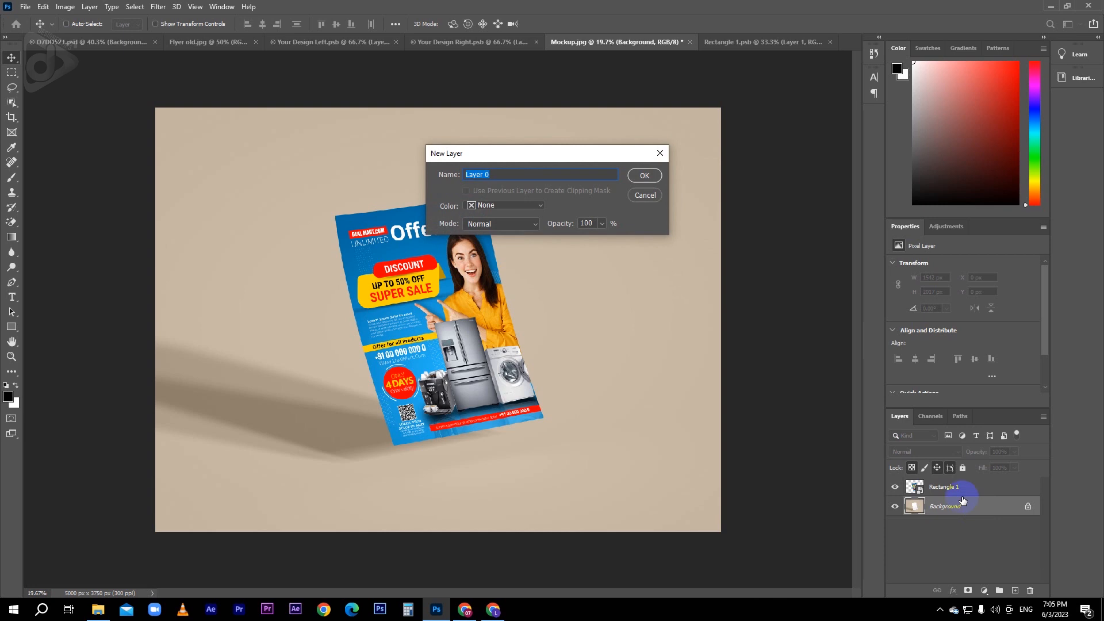
pyautogui.click(658, 175)
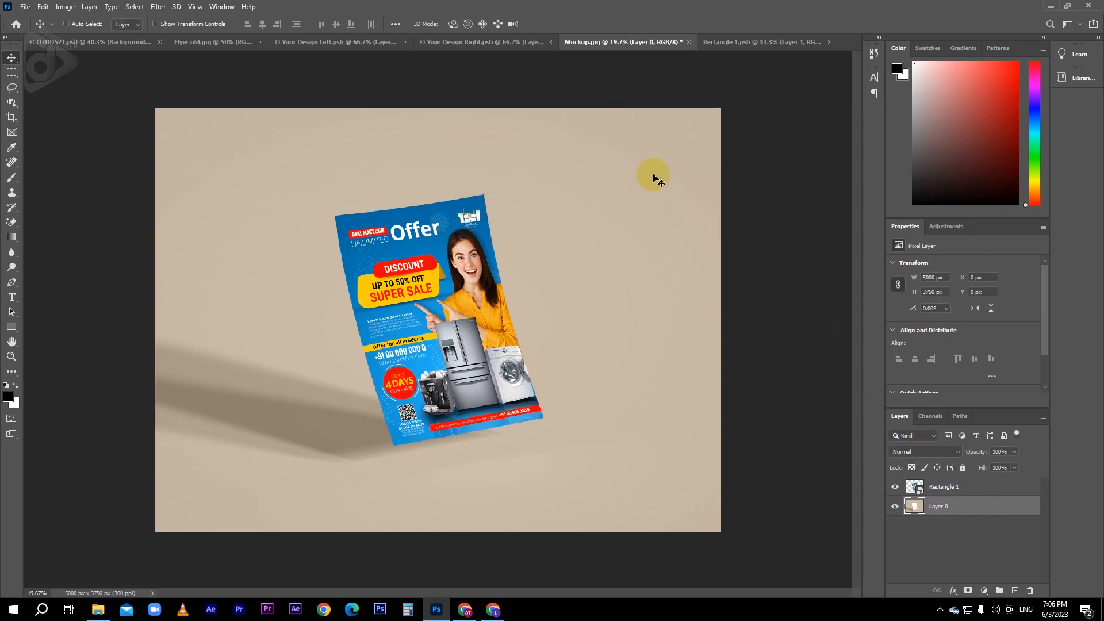
# Step: Shift the hue of Layer 0 to +180 with Hue/Saturation to turn the beige backdrop blue
pyautogui.hotkey('ctrl', 'u')
pyautogui.moveTo(795, 209); pyautogui.dragTo(854, 219)
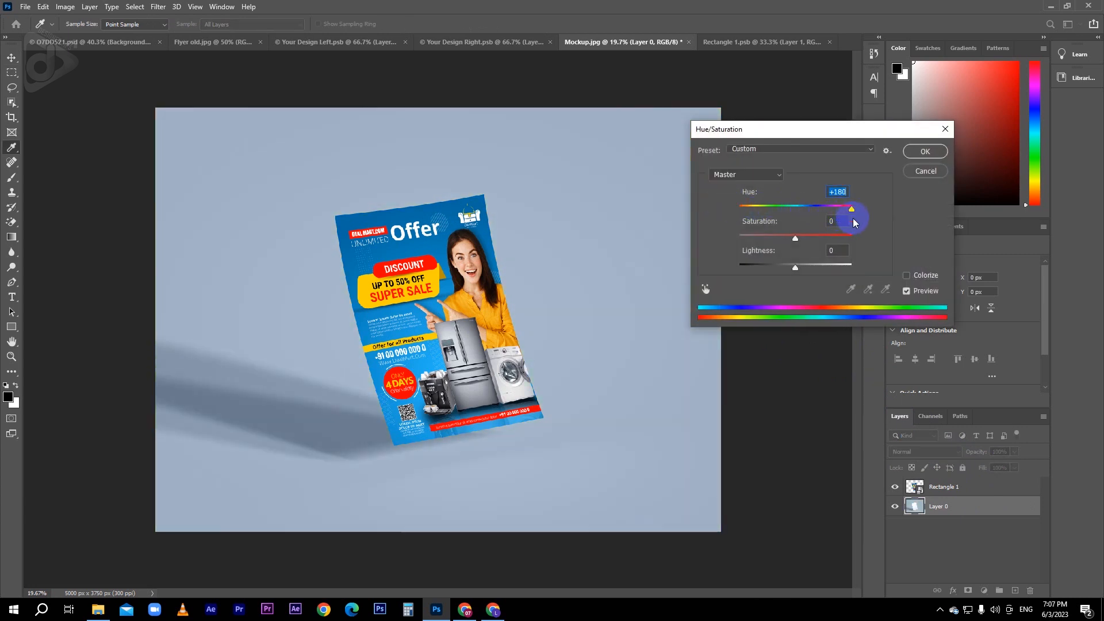